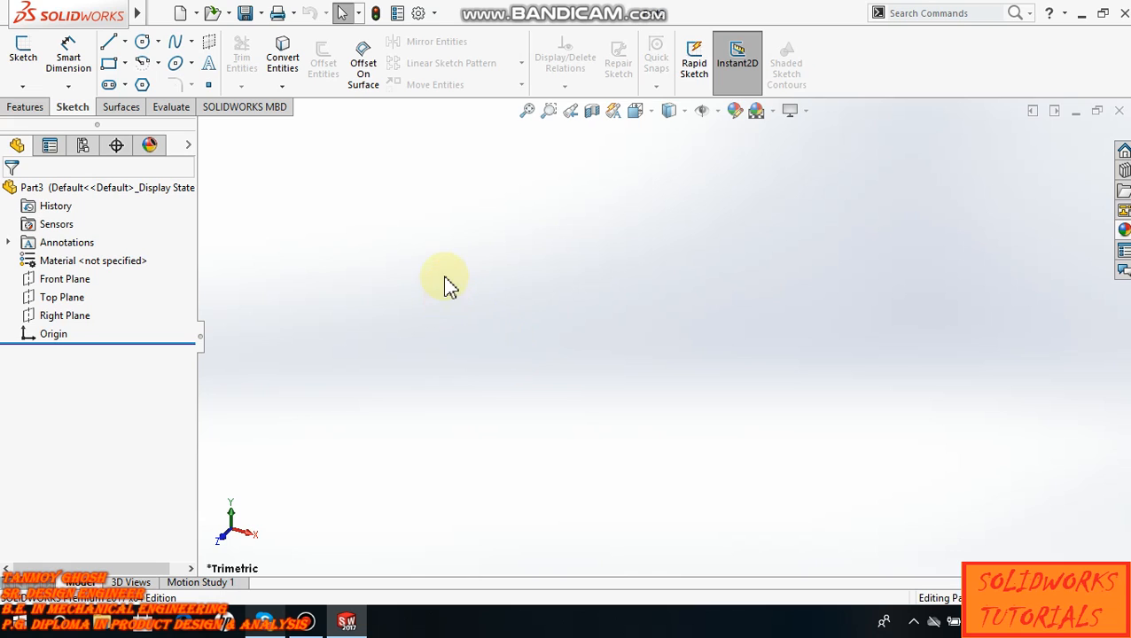
- Set the document units to MMGS (millimeter, gram, second) with two decimal places for length
left_click(419, 14)
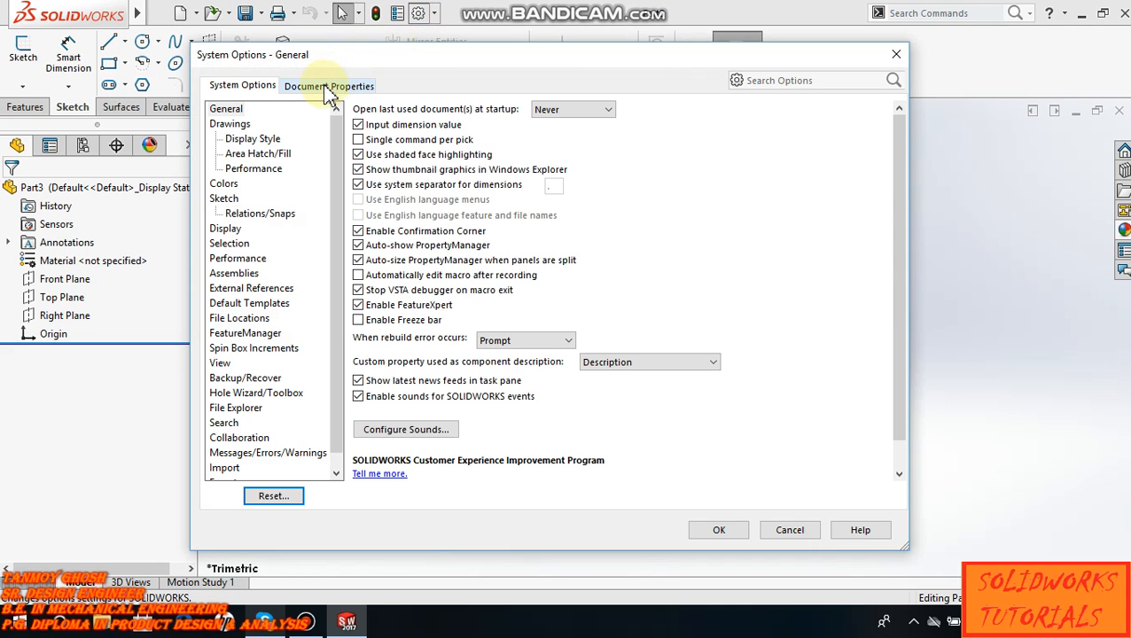
left_click(326, 89)
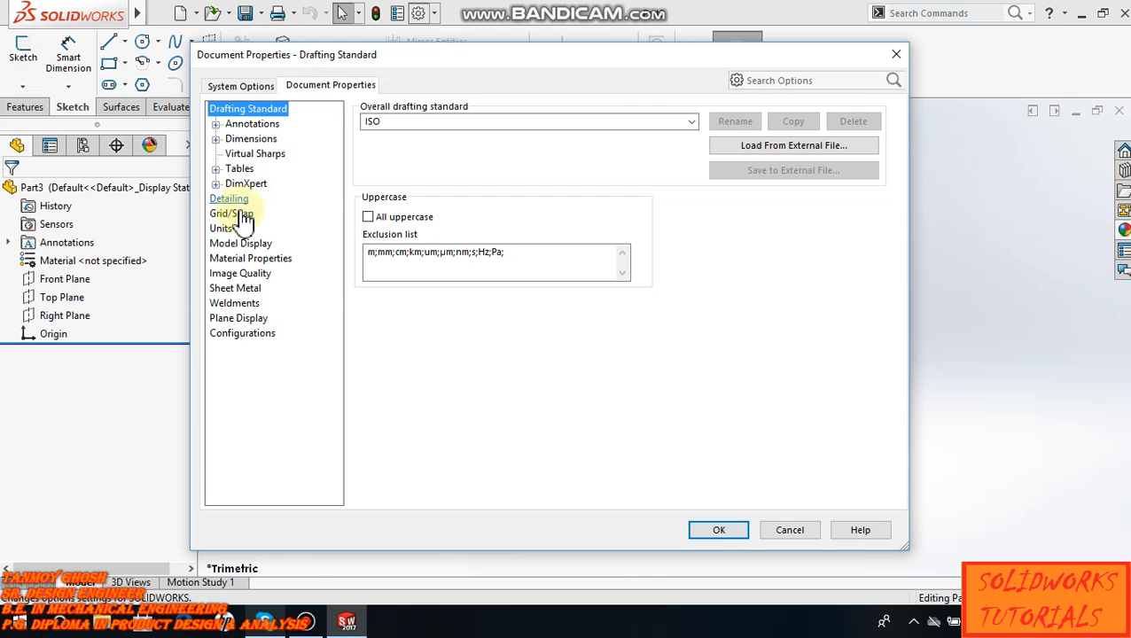
left_click(221, 229)
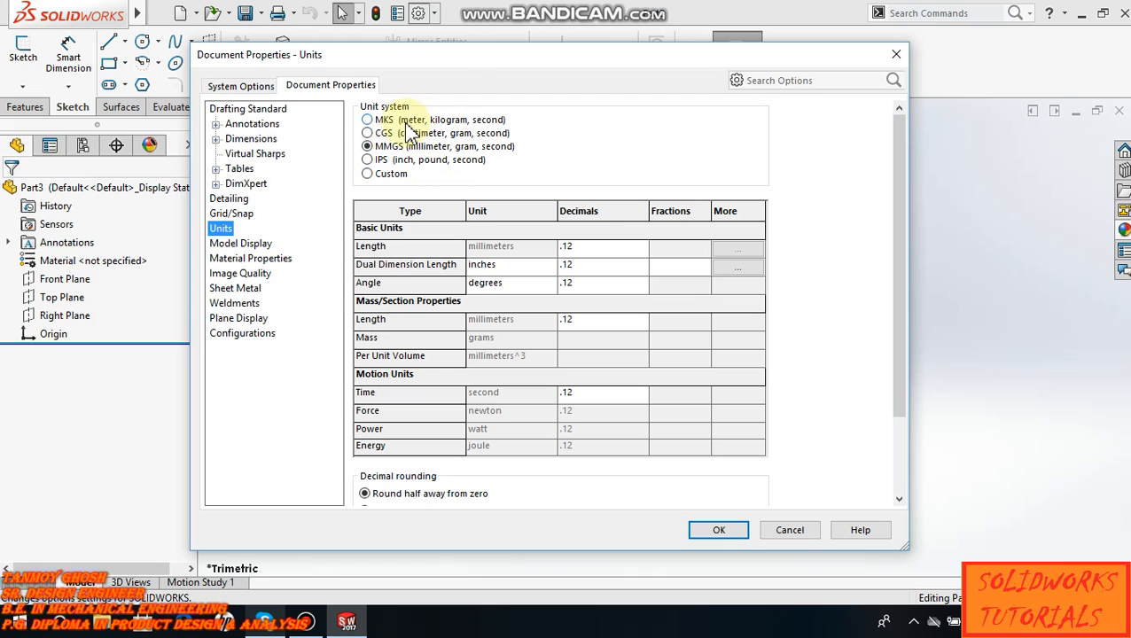
left_click(368, 175)
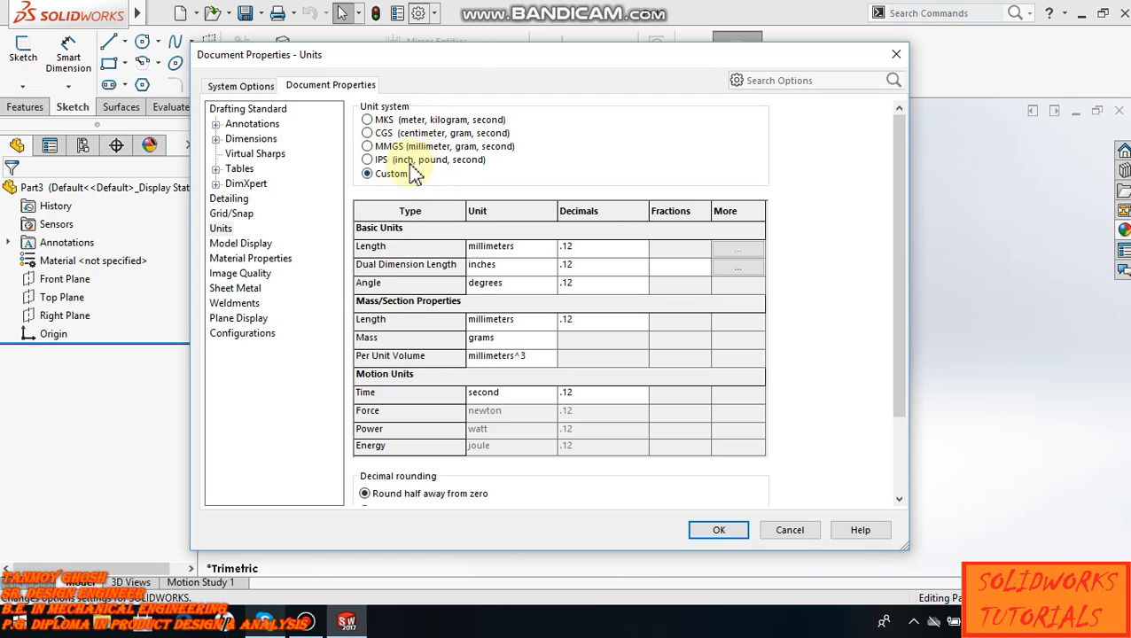
left_click(368, 148)
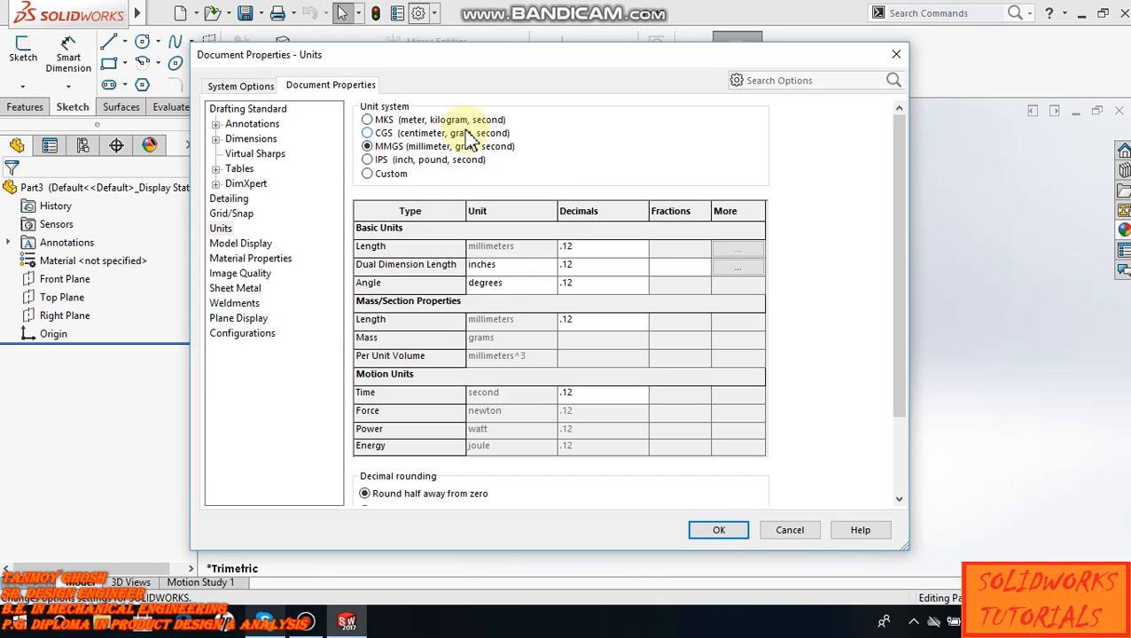
left_click(597, 249)
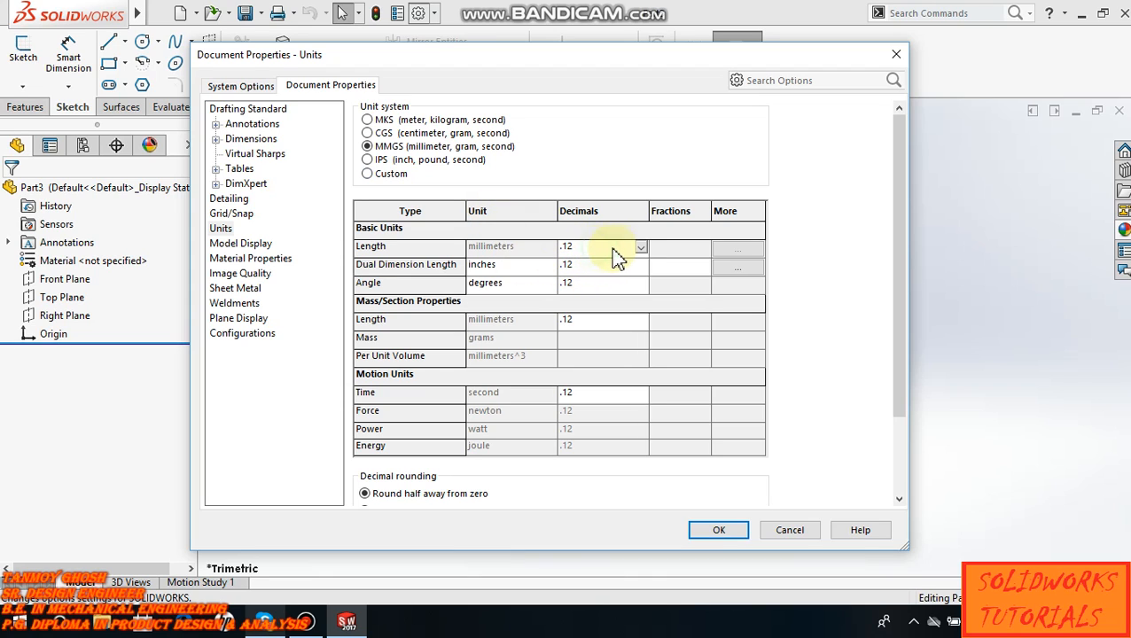
left_click(641, 251)
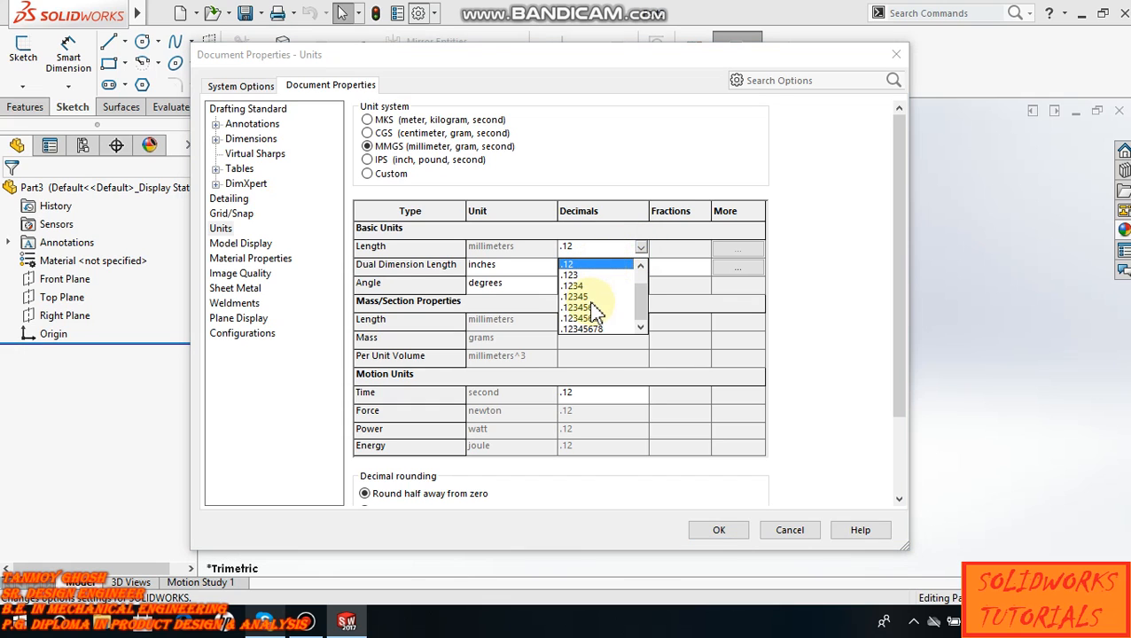
left_click(601, 252)
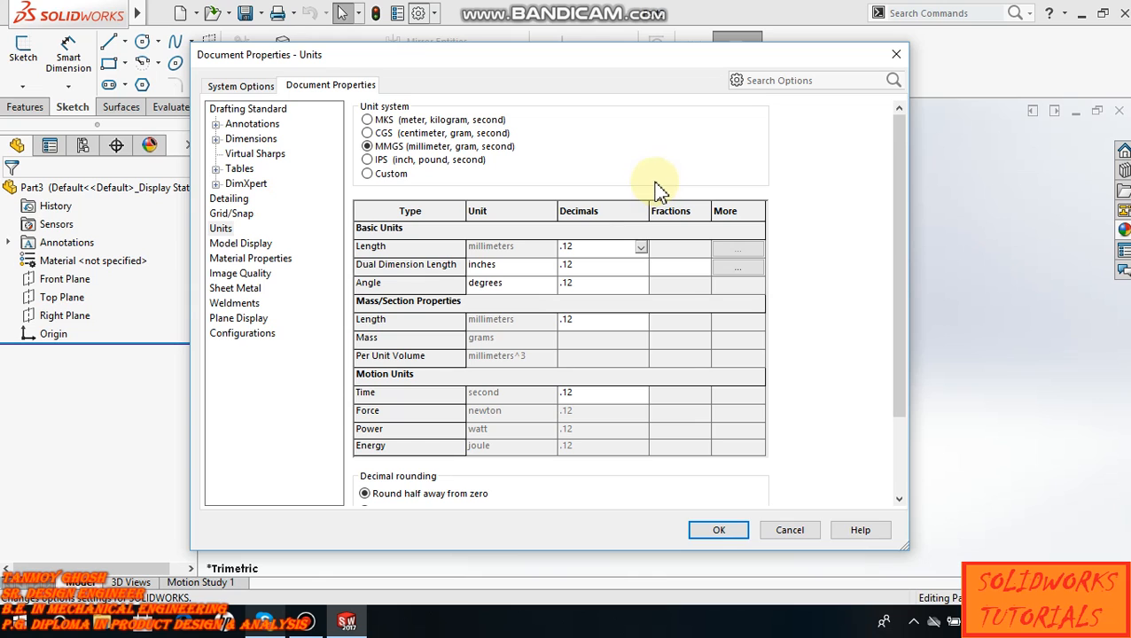
left_click(726, 531)
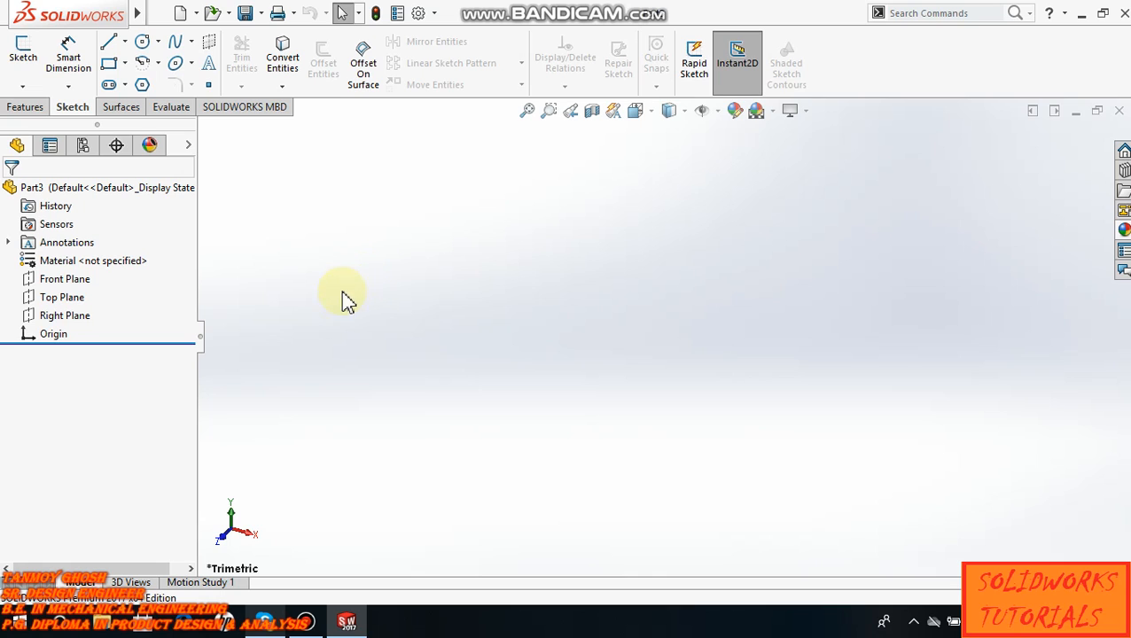
left_click(71, 281)
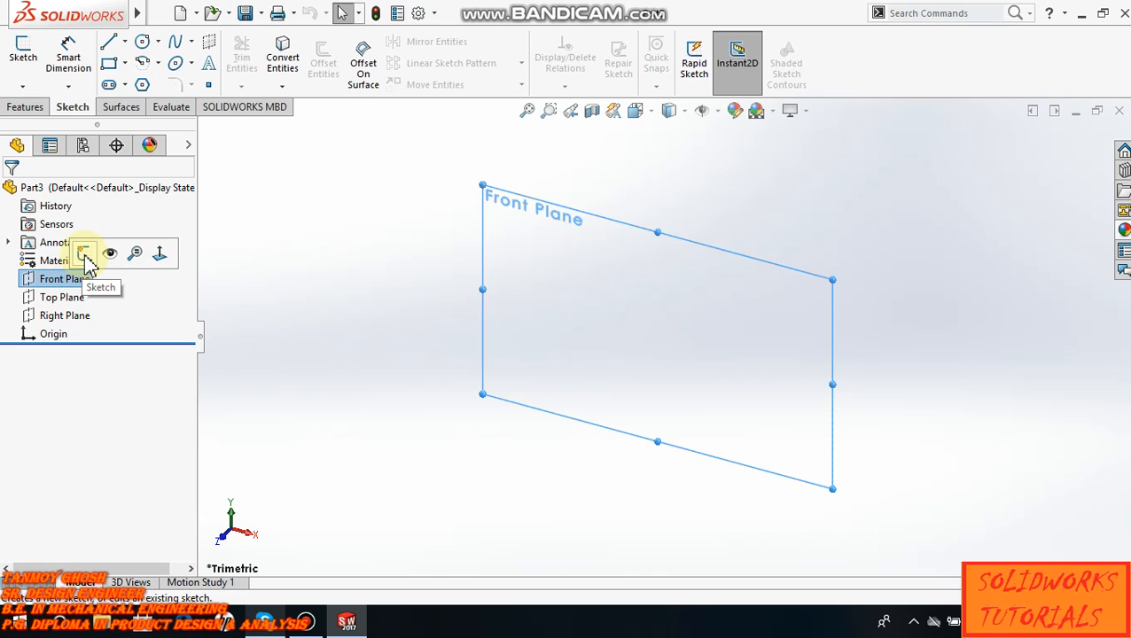
left_click(295, 294)
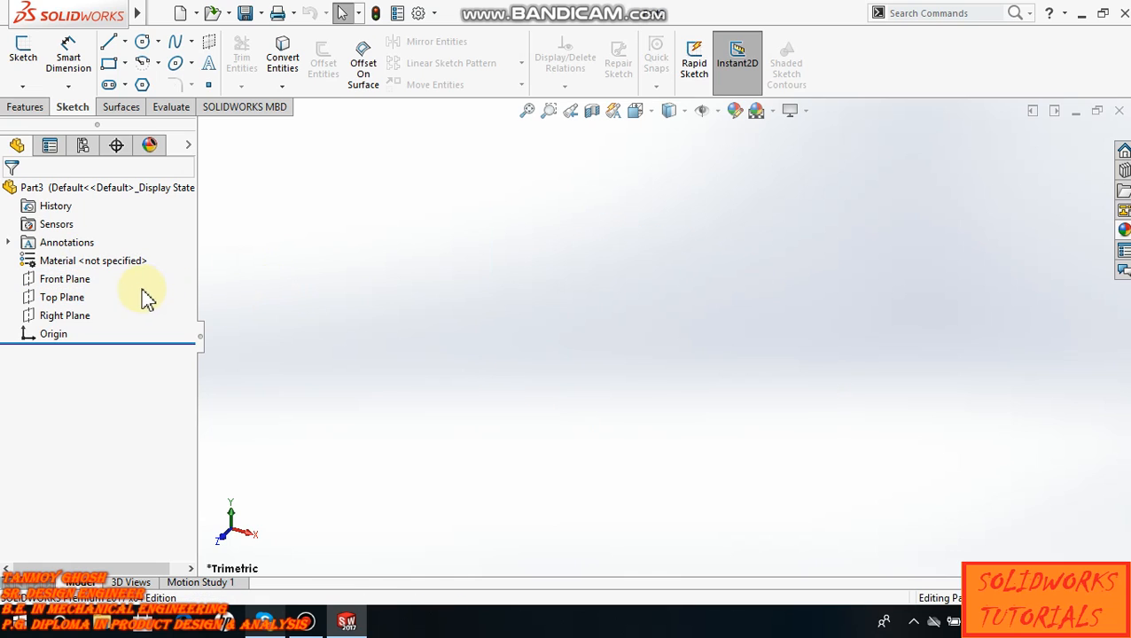
left_click(79, 282)
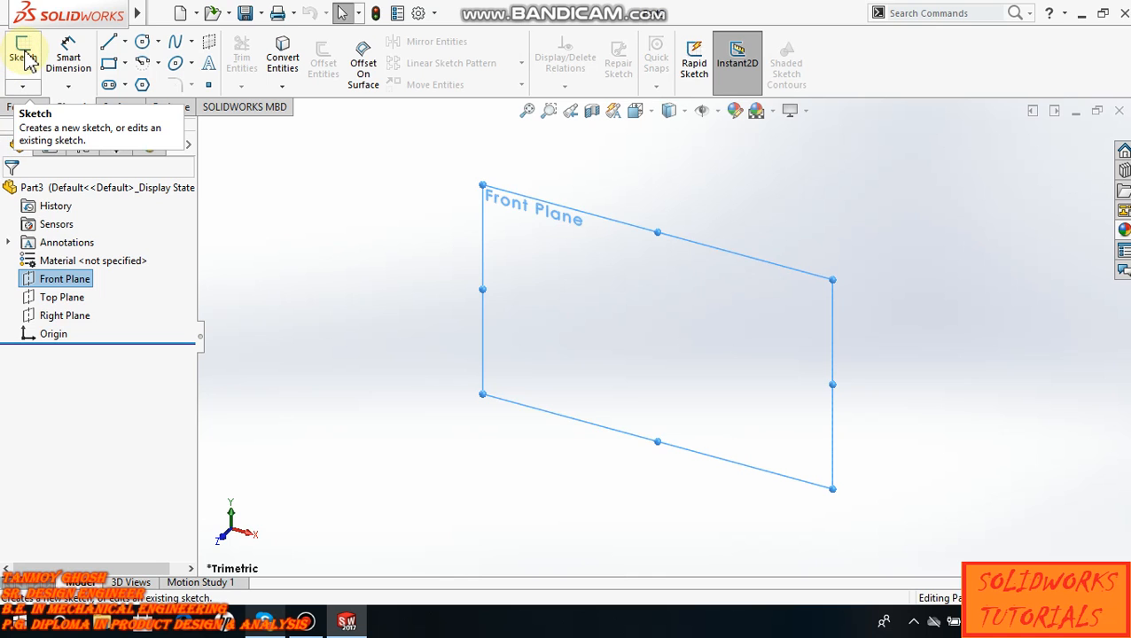
left_click(295, 284)
- Start a new sketch on the Top Plane
left_click(22, 44)
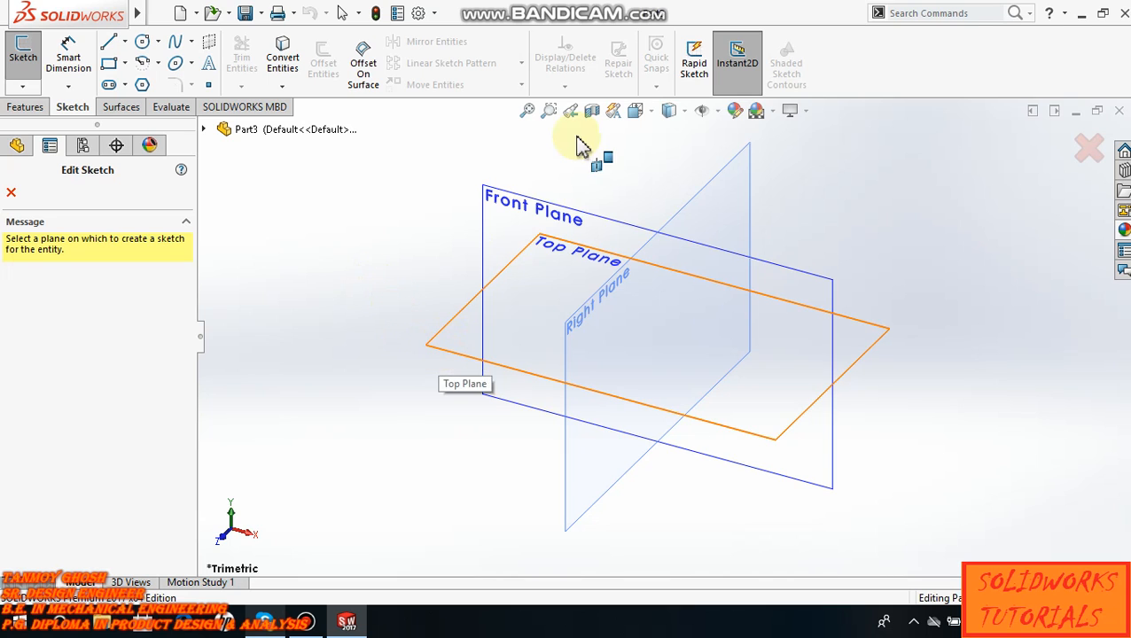
left_click(446, 361)
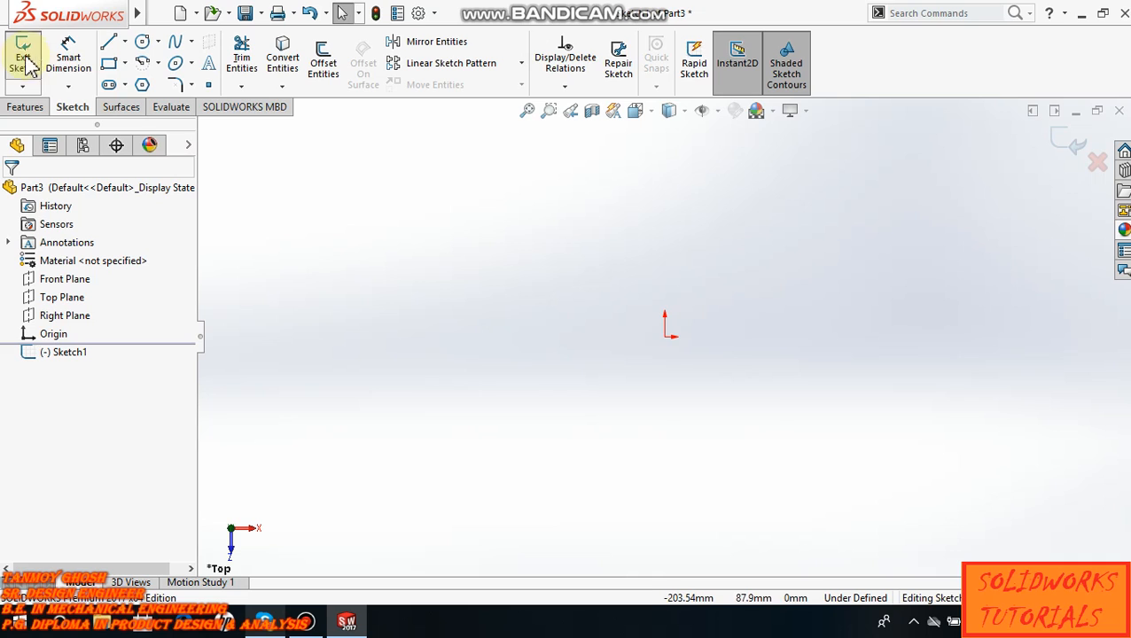
left_click(78, 87)
left_click(390, 264)
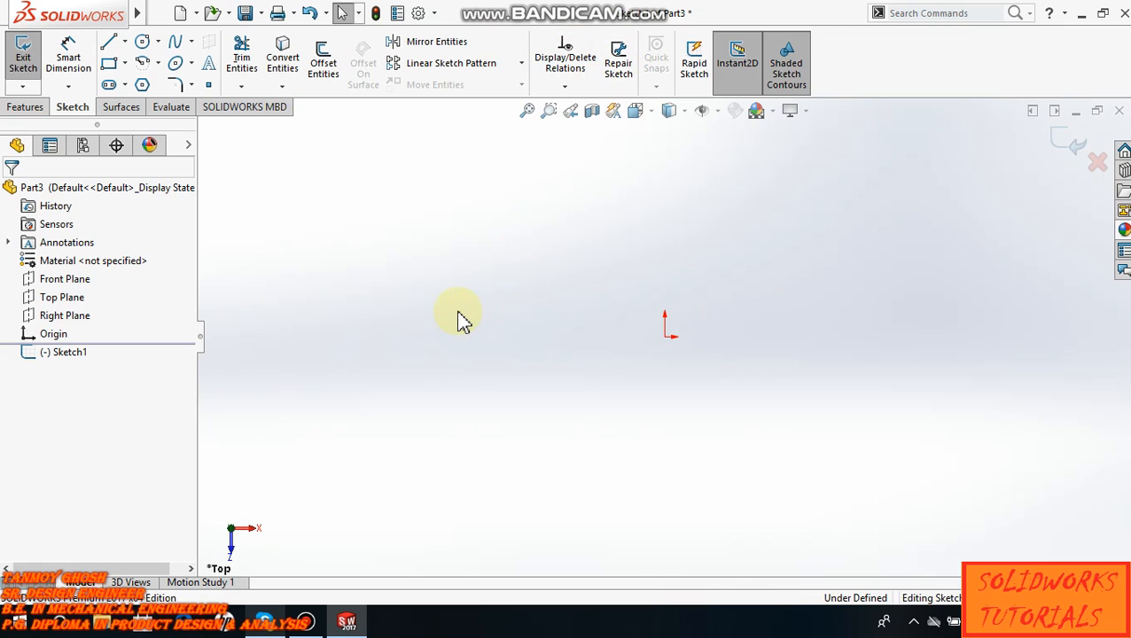
left_click(128, 46)
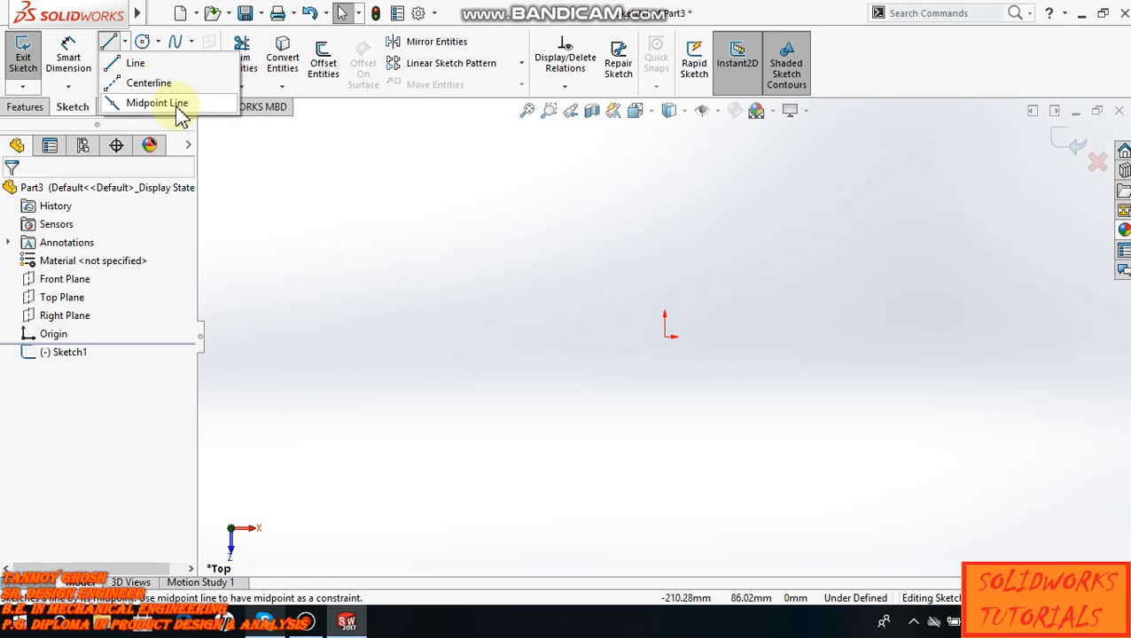
left_click(361, 274)
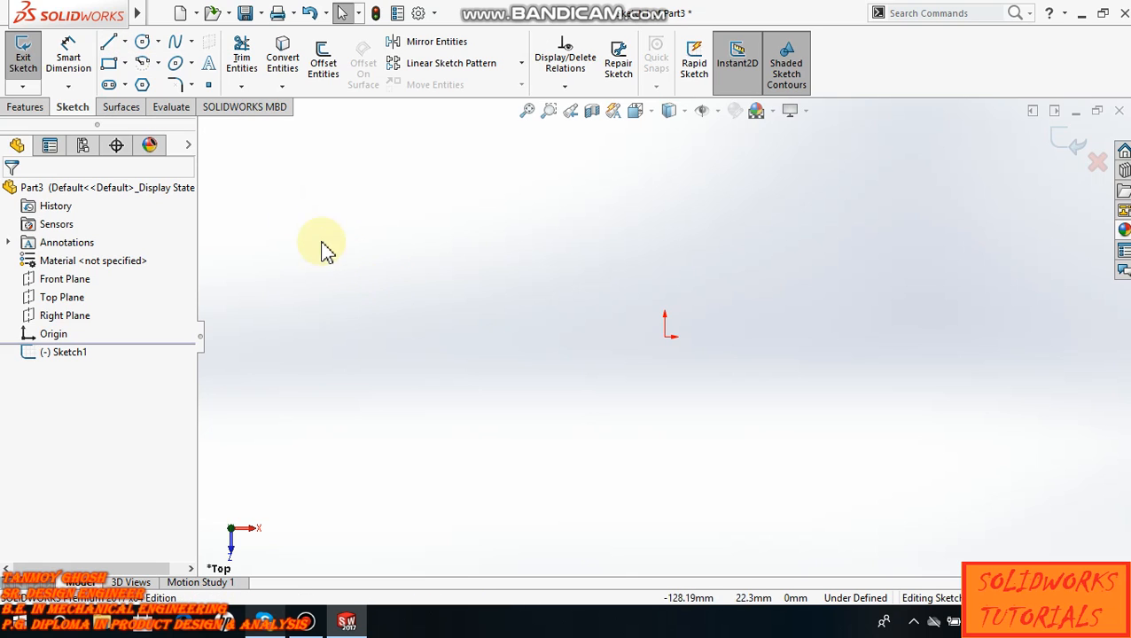
- Sketch a horizontal line about 80 mm long rightward from the origin and a vertical line about 56 mm up from its end
left_click(125, 43)
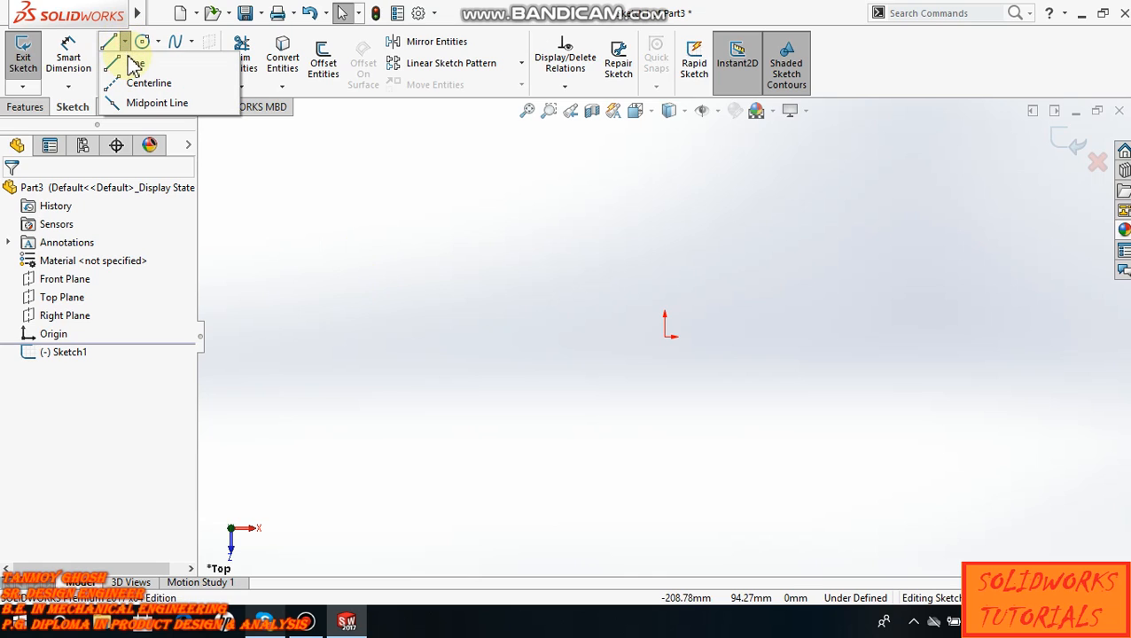
left_click(134, 65)
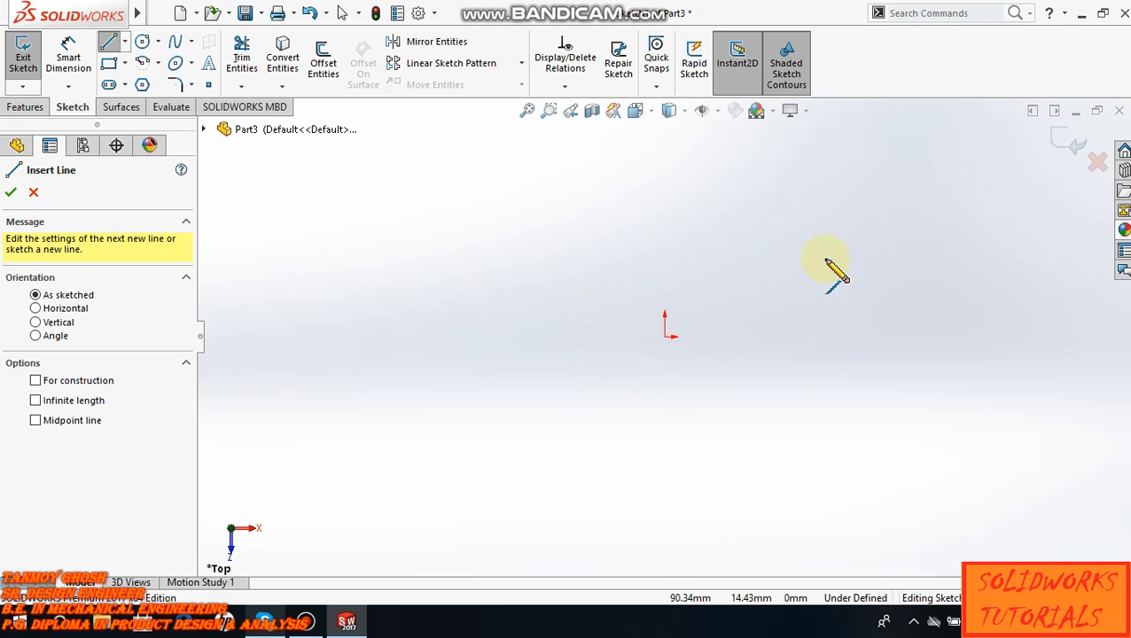
left_click(666, 338)
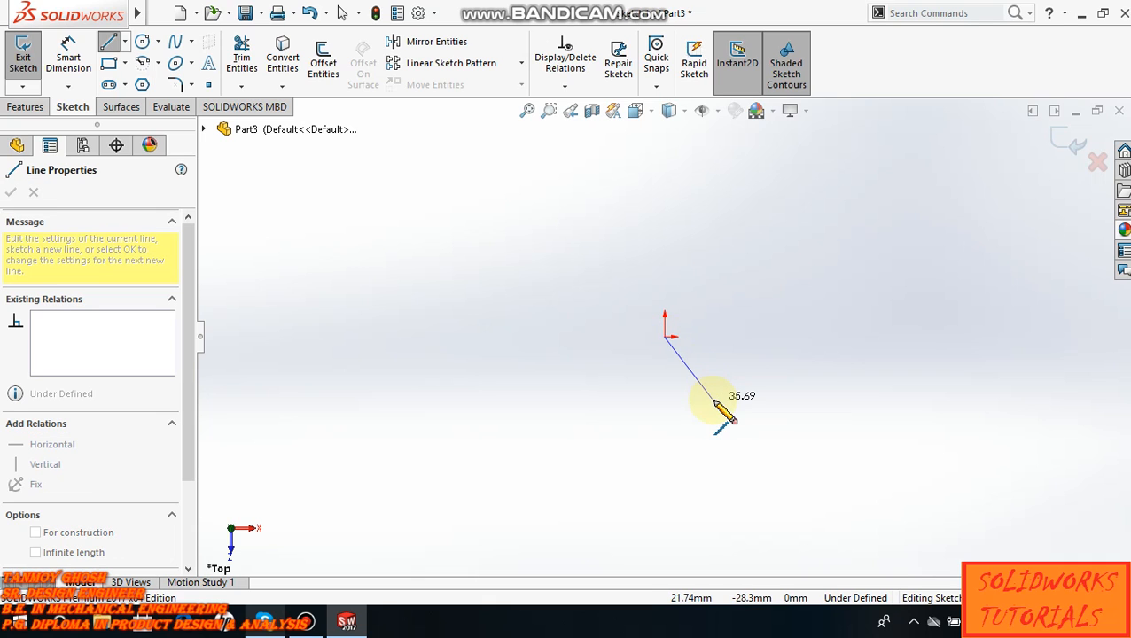
left_click(845, 337)
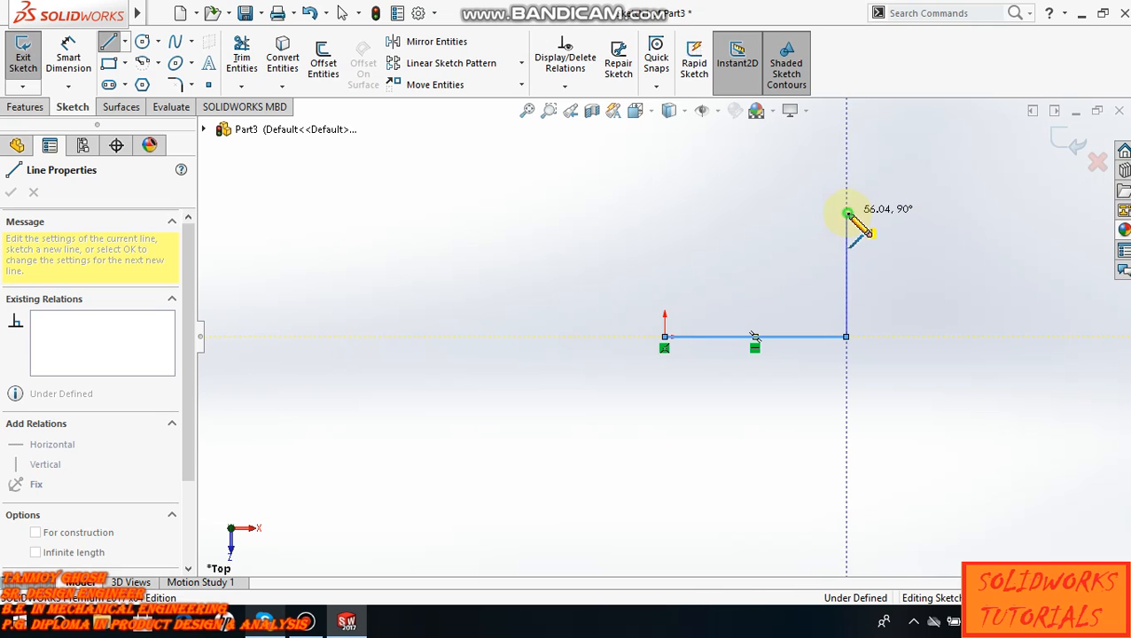
left_click(847, 213)
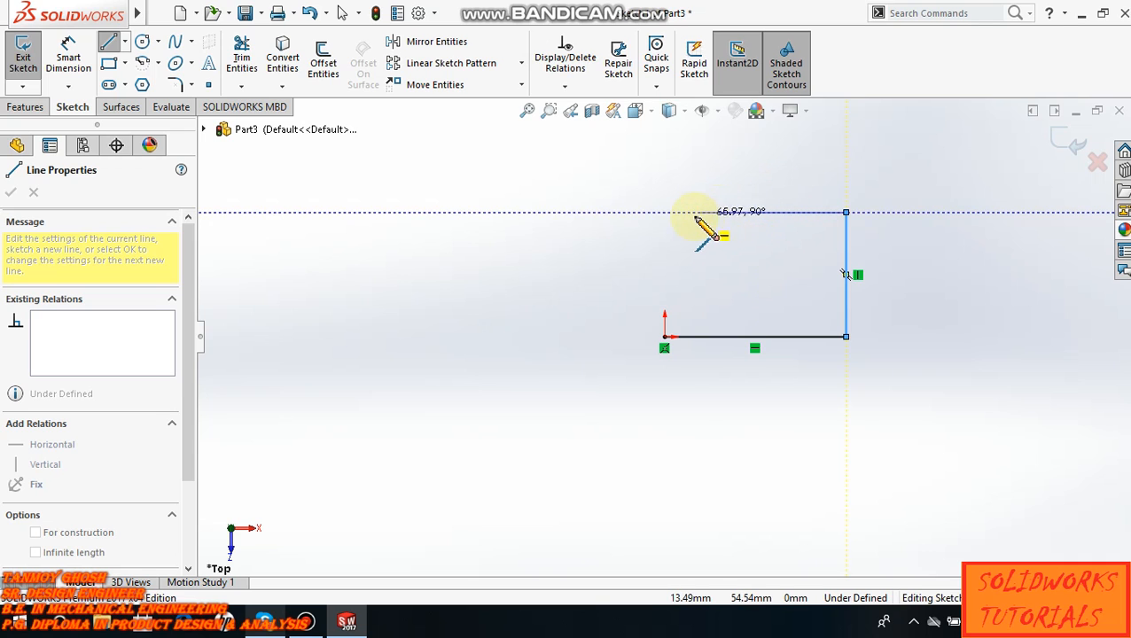
- Continue the line chain leftward as a step: short horizontal, short vertical up, horizontal about 62 mm, and vertical about 12 mm down
left_click(745, 213)
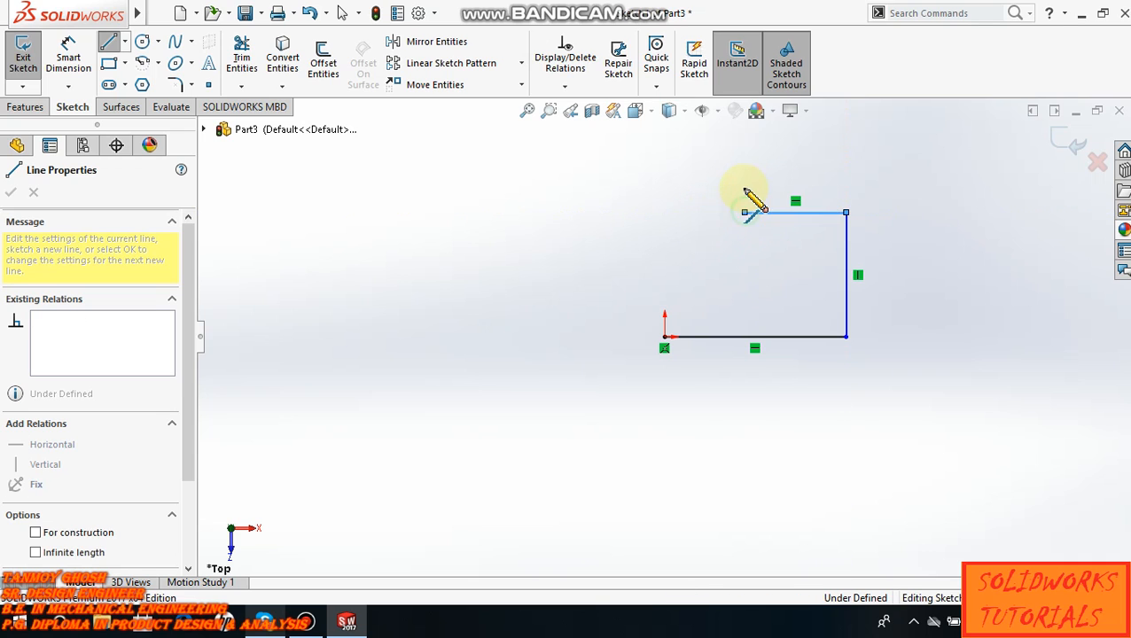
left_click(745, 175)
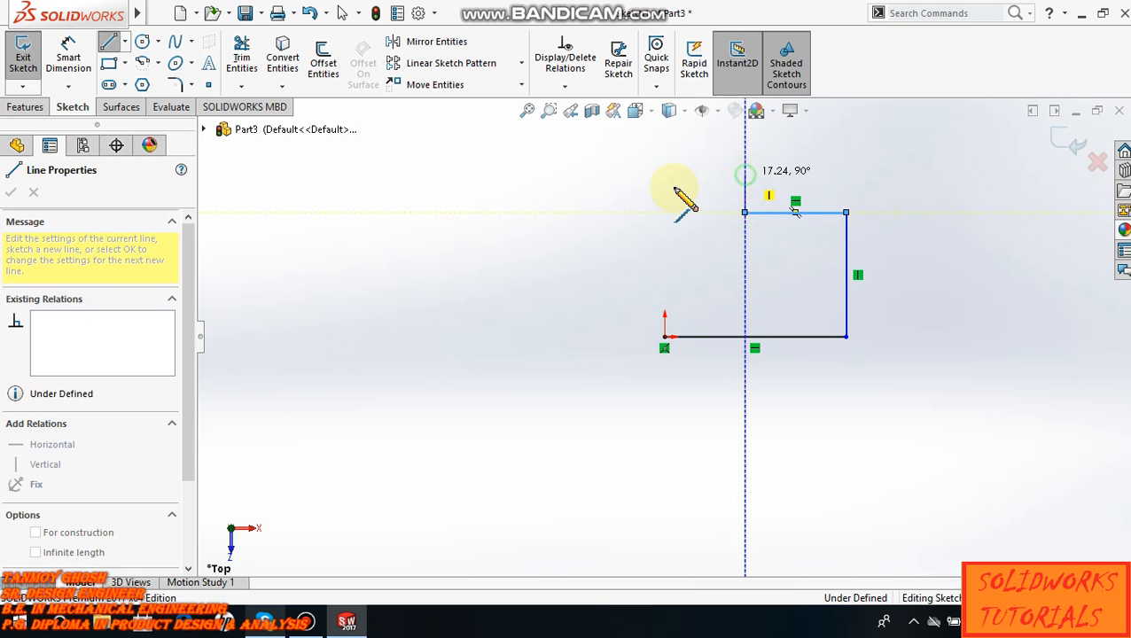
left_click(606, 174)
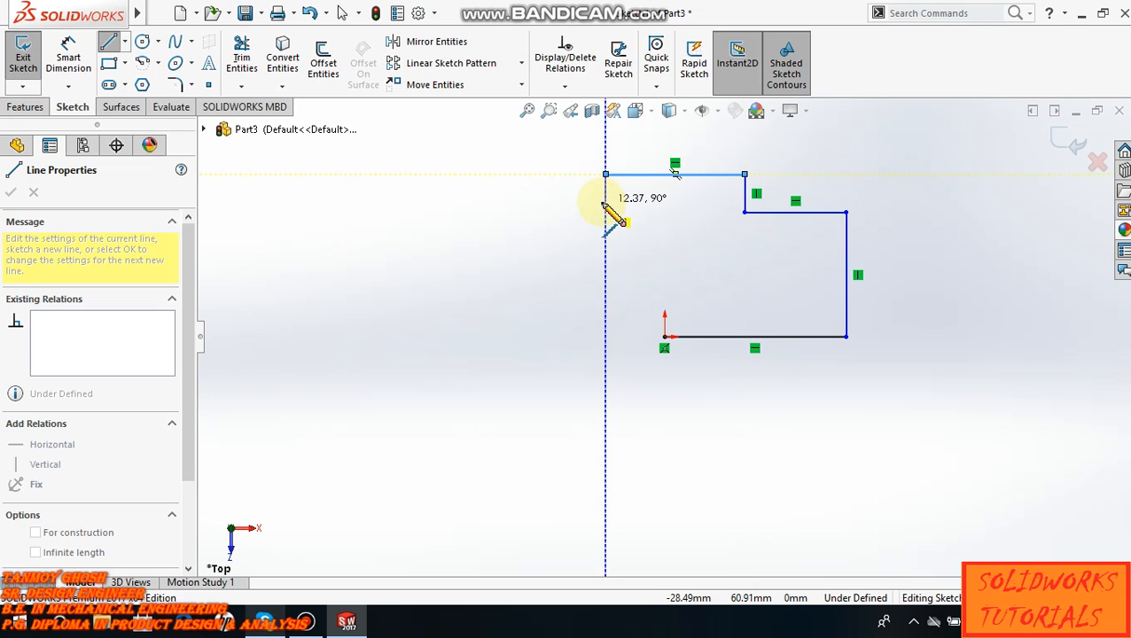
left_click(606, 202)
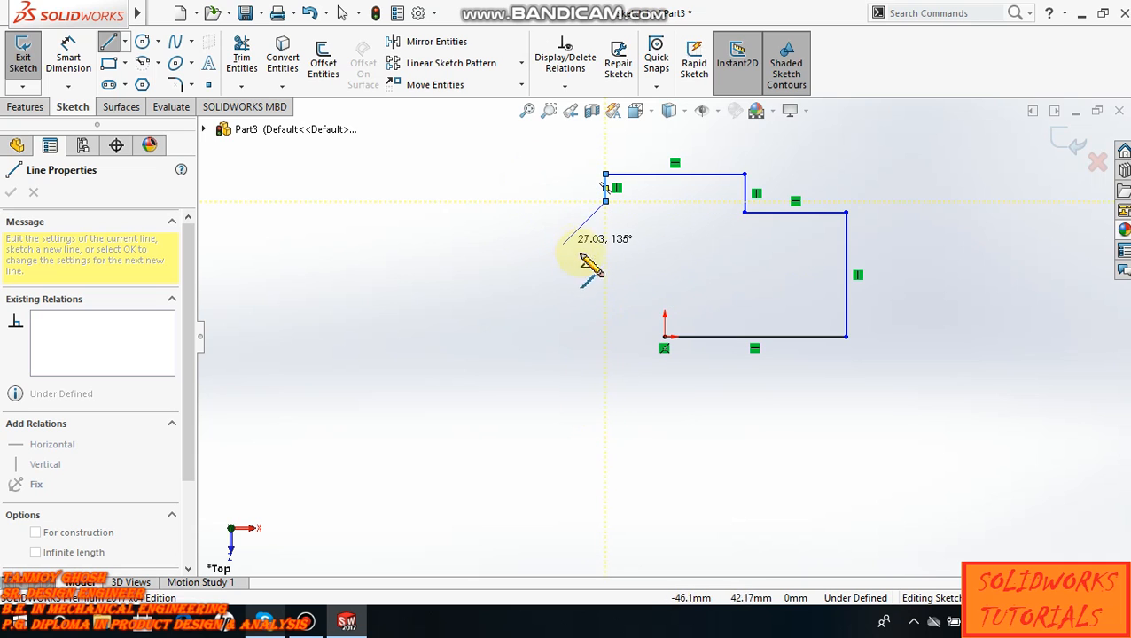
- Add a line slanting down to the left and a perpendicular line about 63 mm long up to the left, ending the line chain there
left_click(563, 300)
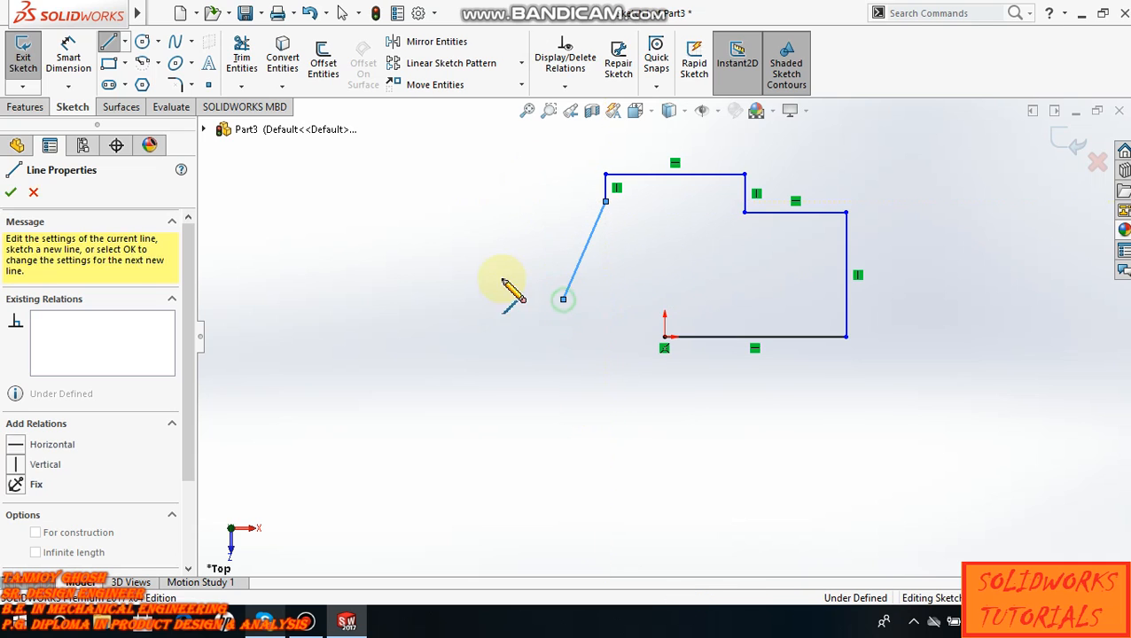
left_click(435, 246)
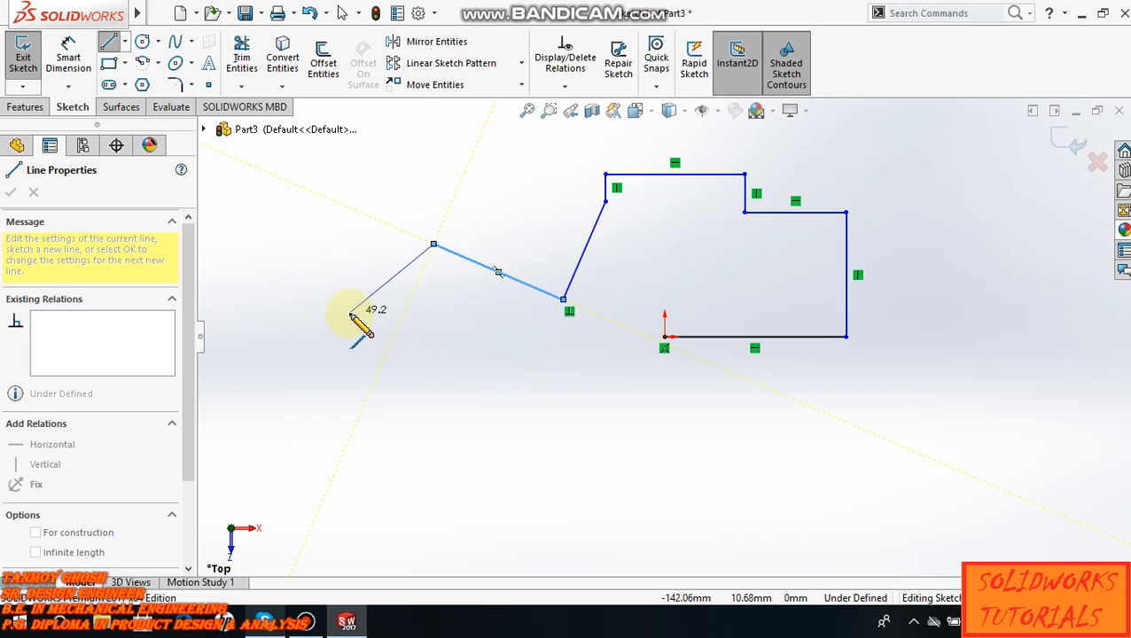
right_click(352, 317)
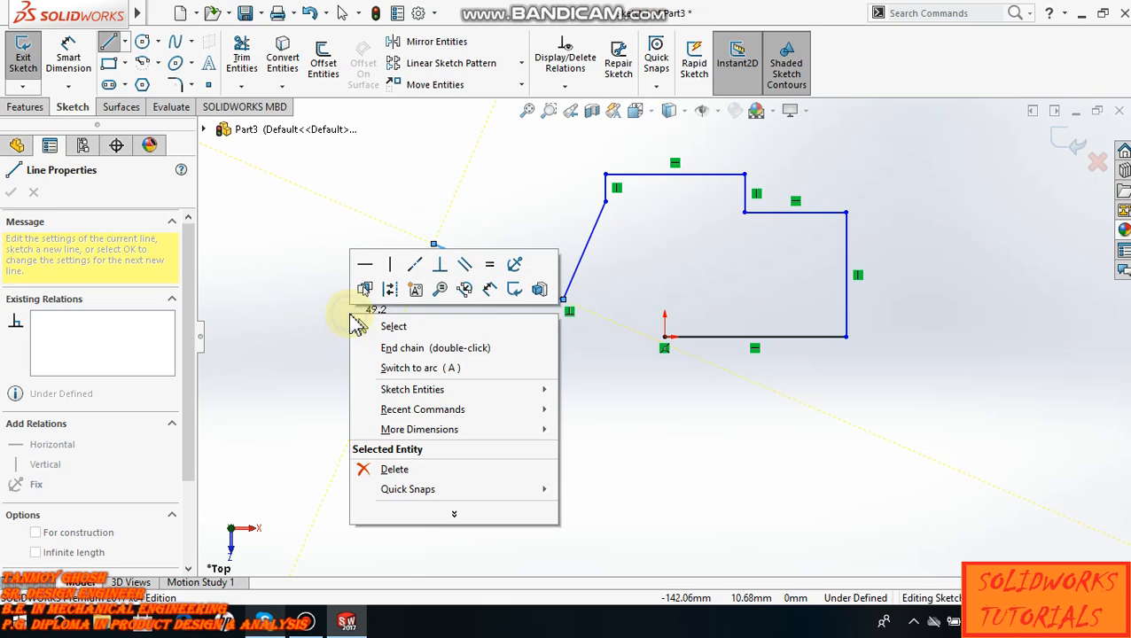
left_click(387, 326)
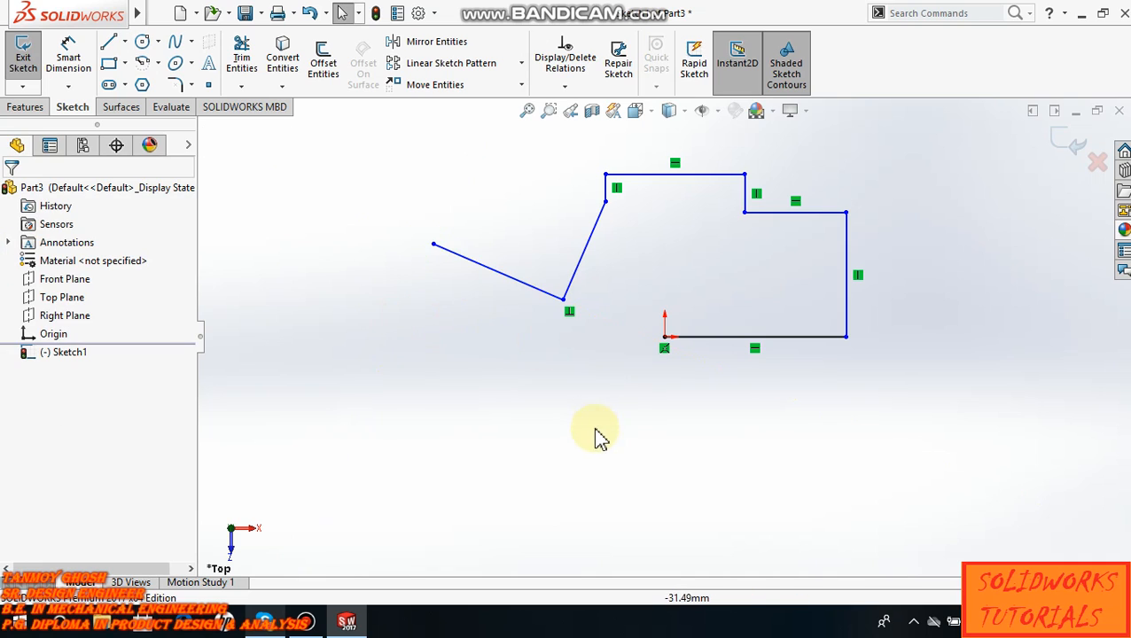
- Move the free-ended slanted line slightly to test its perpendicular relation with the adjoining slanted line
scroll(590, 413, "up", 4)
scroll(620, 387, "down", 5)
scroll(695, 326, "up", 3)
scroll(726, 248, "down", 2)
scroll(679, 147, "down", 2)
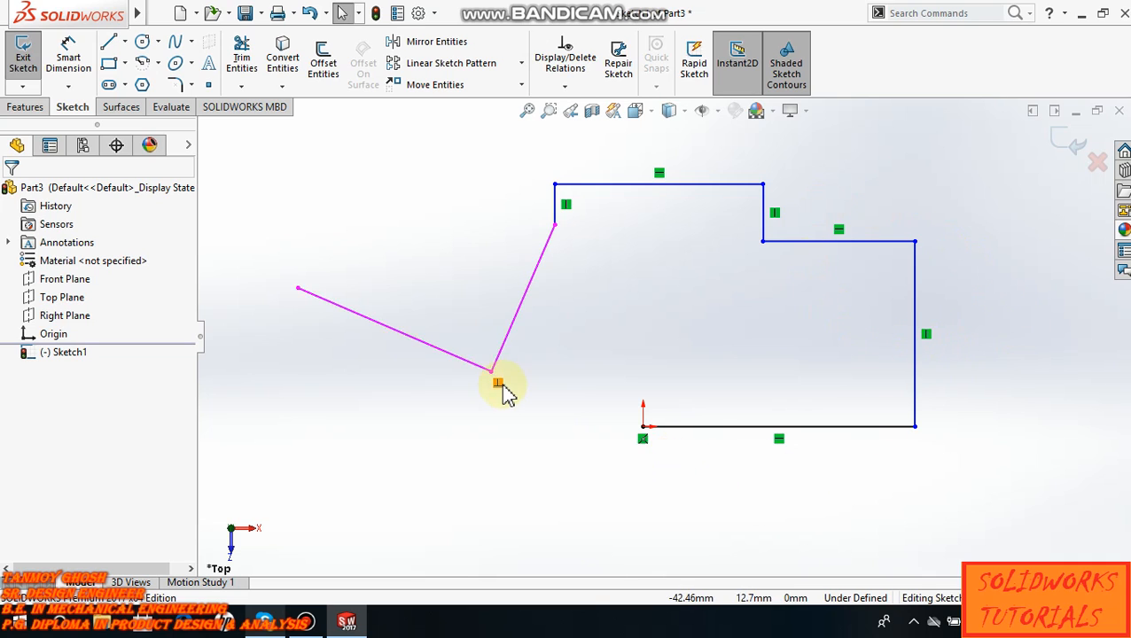
scroll(507, 395, "down", 2)
scroll(521, 383, "down", 2)
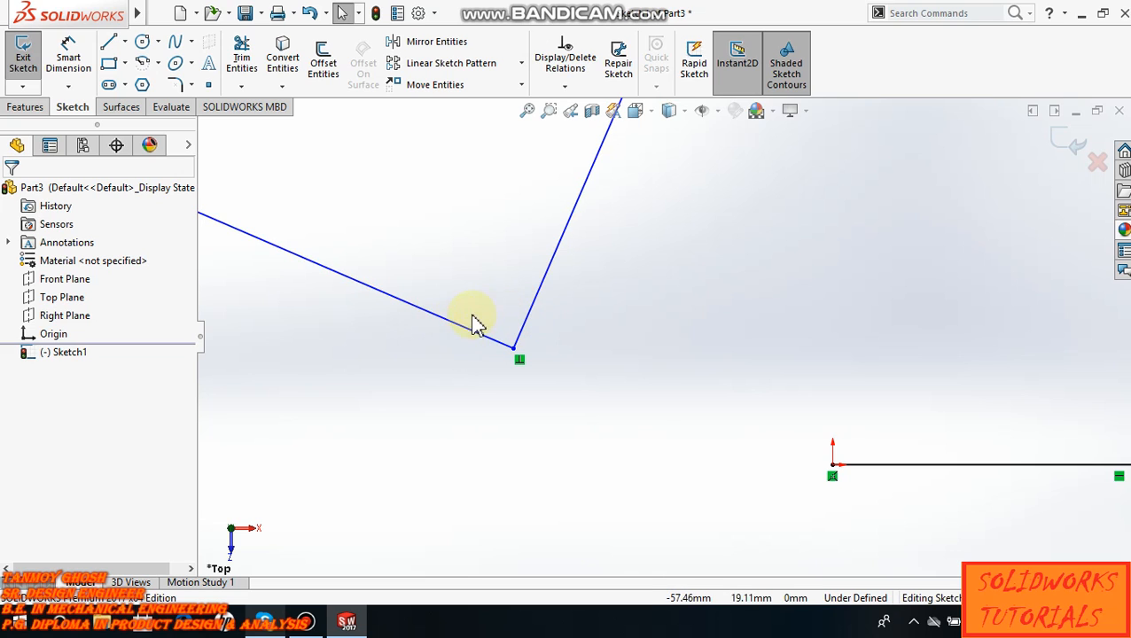
scroll(549, 346, "up", 3)
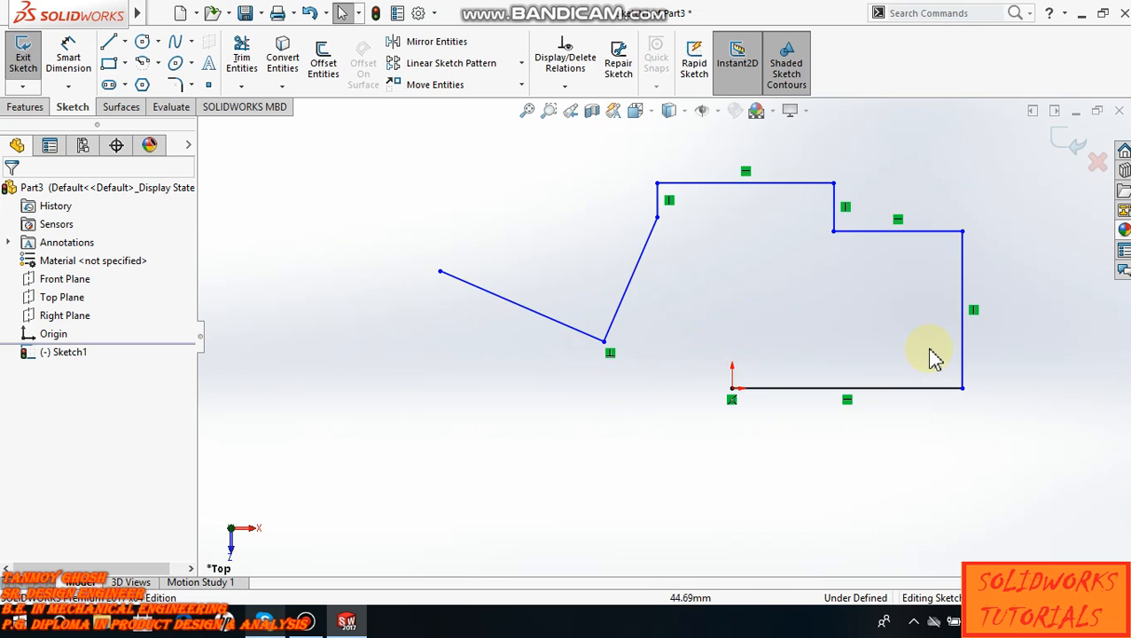
scroll(949, 349, "down", 1)
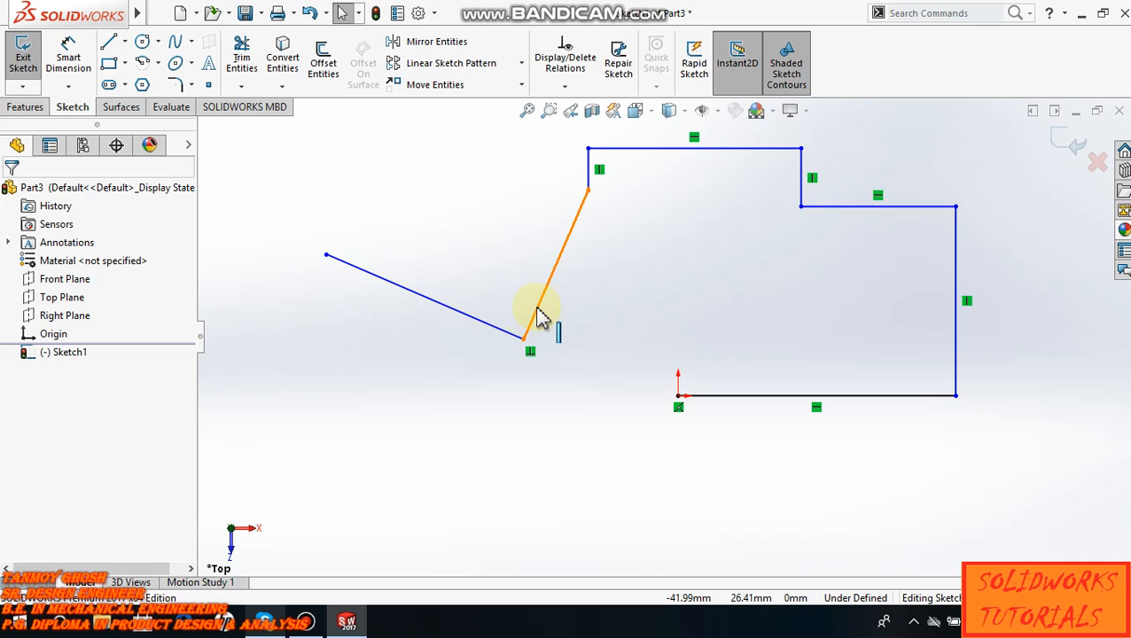
scroll(780, 424, "down", 1)
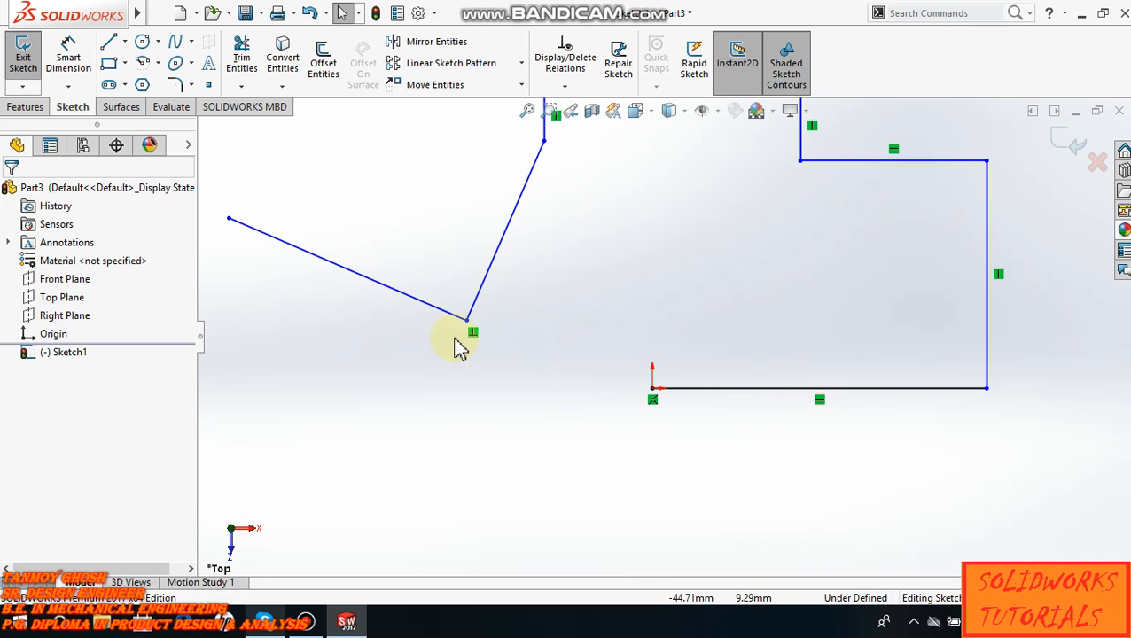
left_click_drag(439, 307, 472, 306)
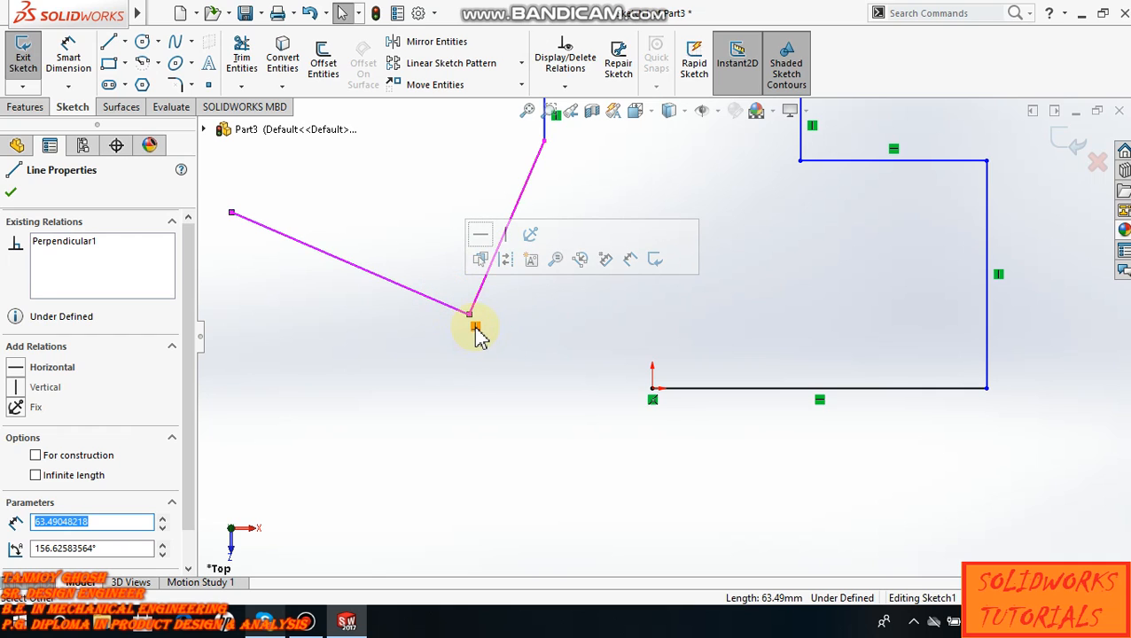
- Examine the perpendicular relation at the corner of the two slanted lines and the horizontal and vertical relations along the chain
scroll(479, 338, "down", 2)
scroll(492, 336, "down", 4)
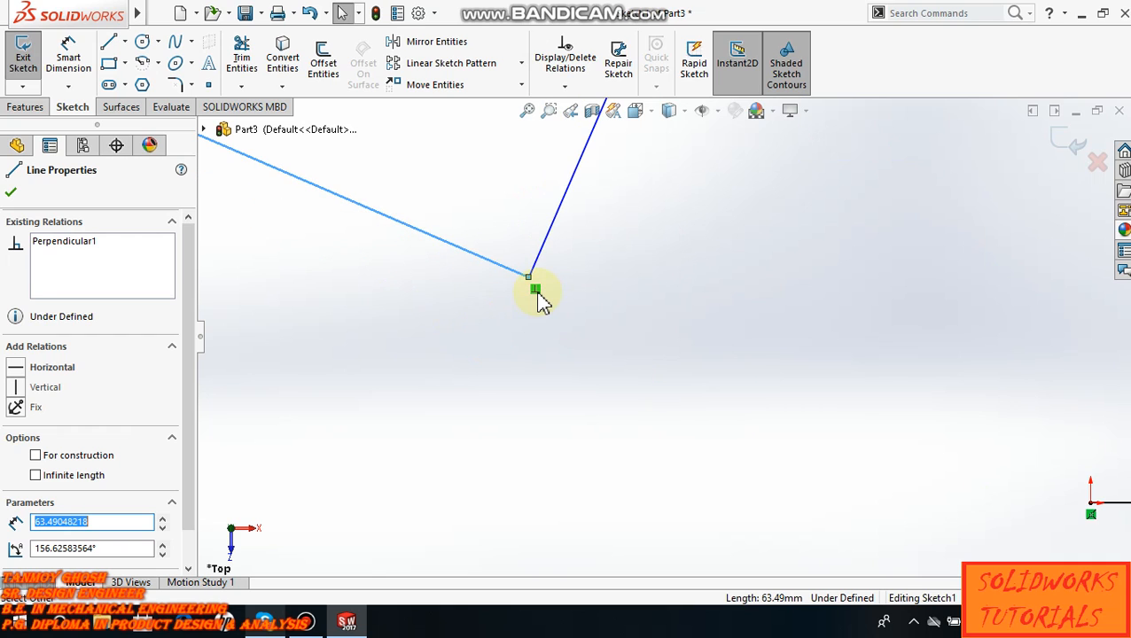
scroll(549, 296, "down", 1)
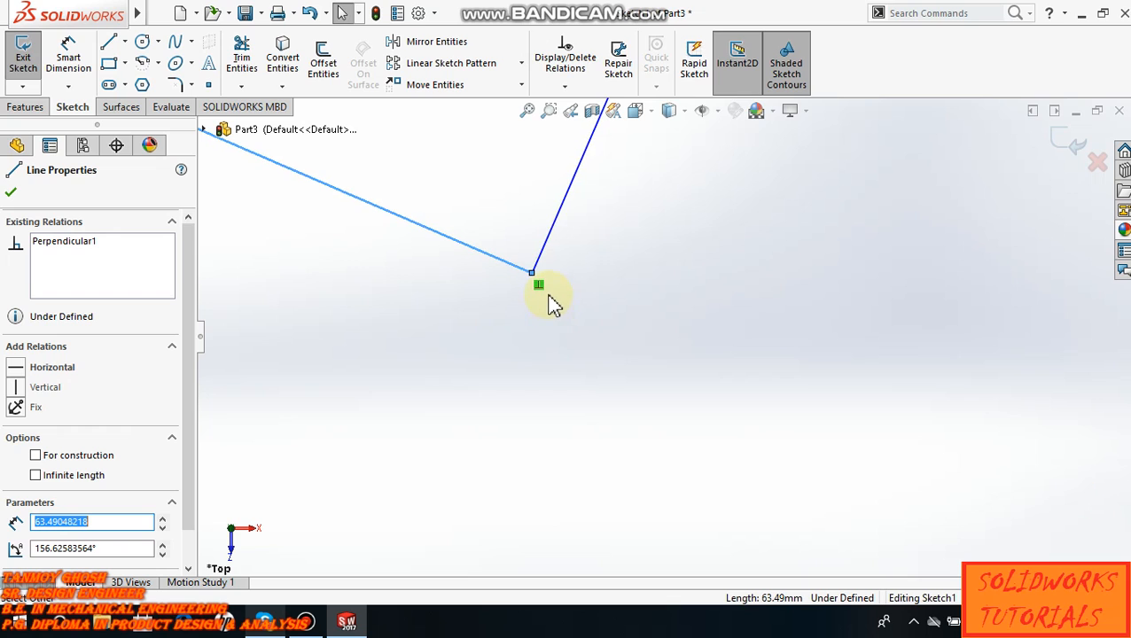
scroll(549, 296, "up", 3)
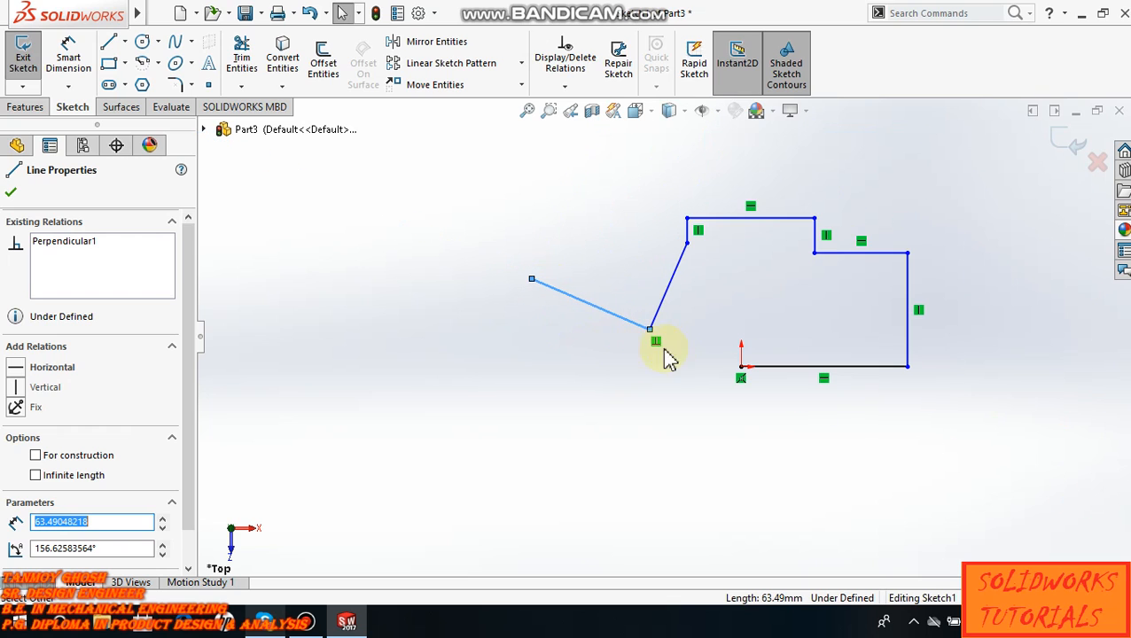
left_click(671, 404)
scroll(664, 355, "down", 3)
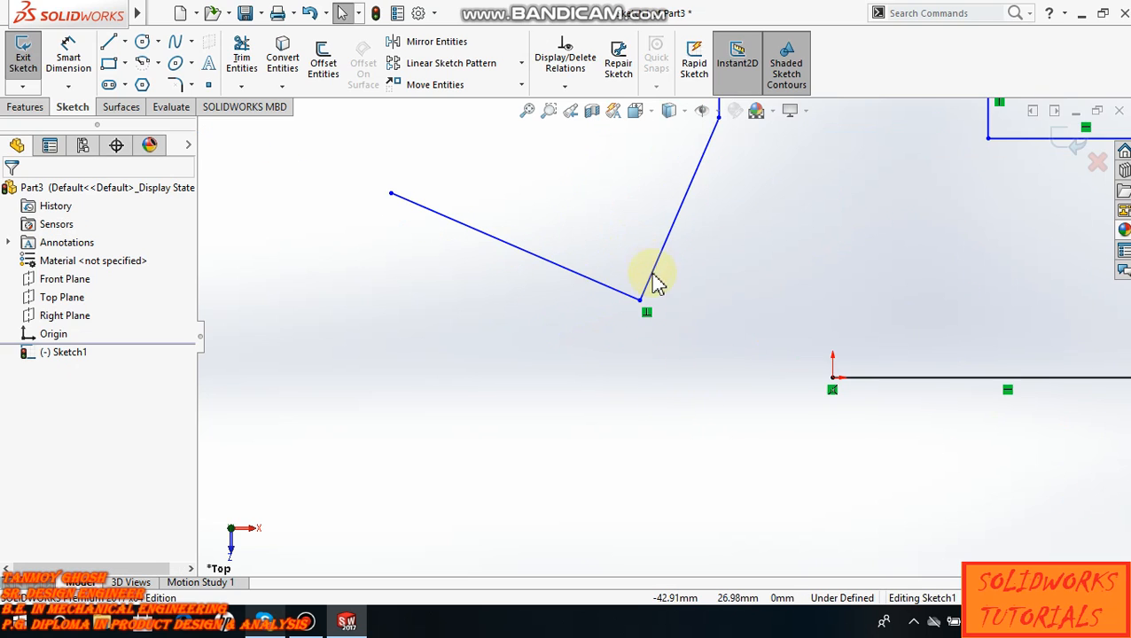
scroll(618, 404, "up", 3)
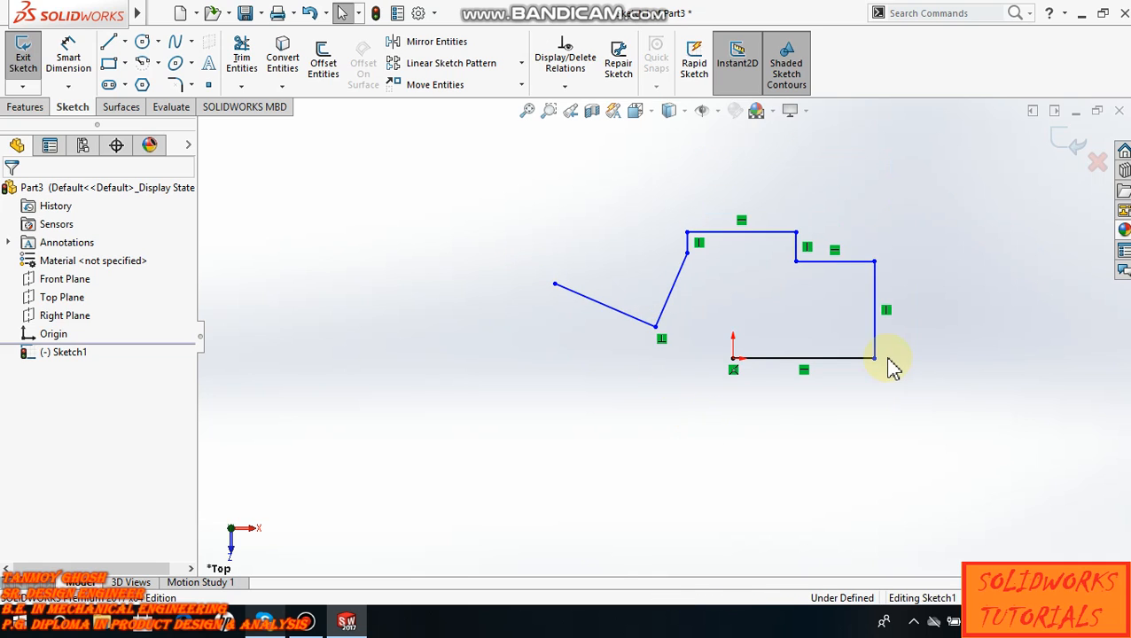
scroll(889, 366, "down", 3)
scroll(669, 341, "up", 3)
scroll(559, 262, "down", 3)
scroll(601, 321, "up", 2)
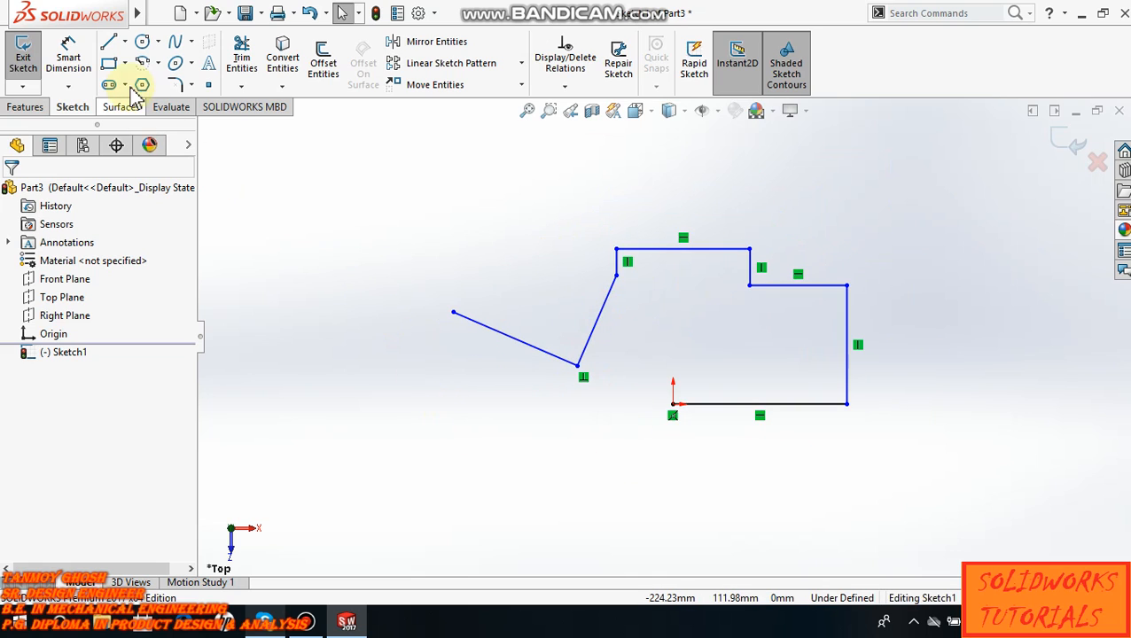
- Sketch a horizontal line about 58 mm long below the line chain and continue it with a tangent arc of about 32 mm radius curving down
left_click(125, 43)
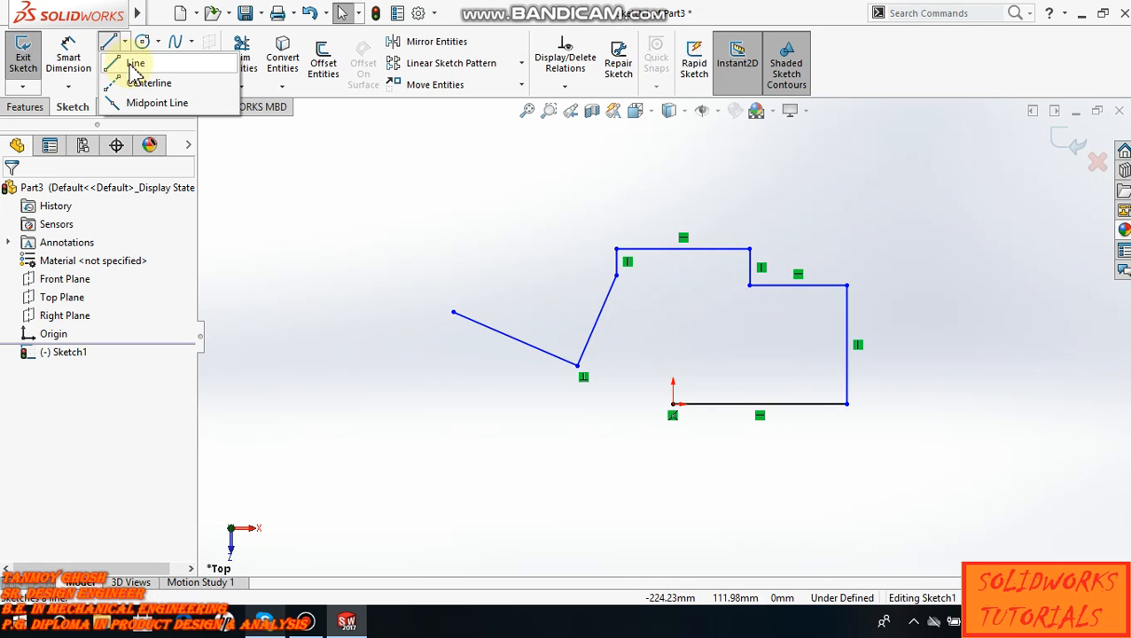
left_click(135, 67)
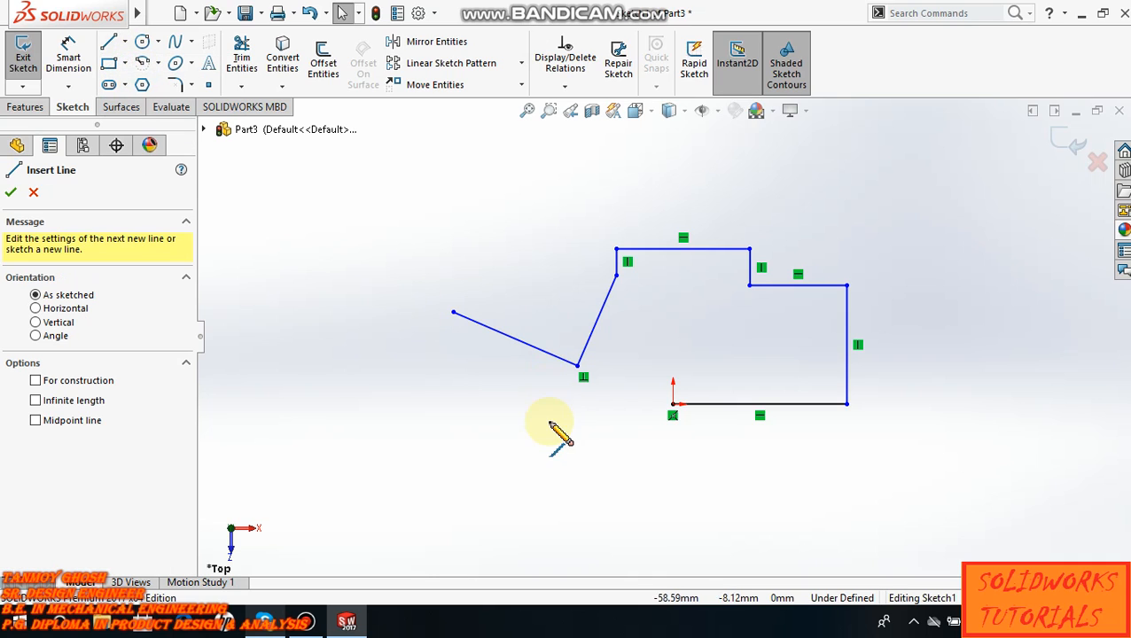
scroll(640, 474, "down", 2)
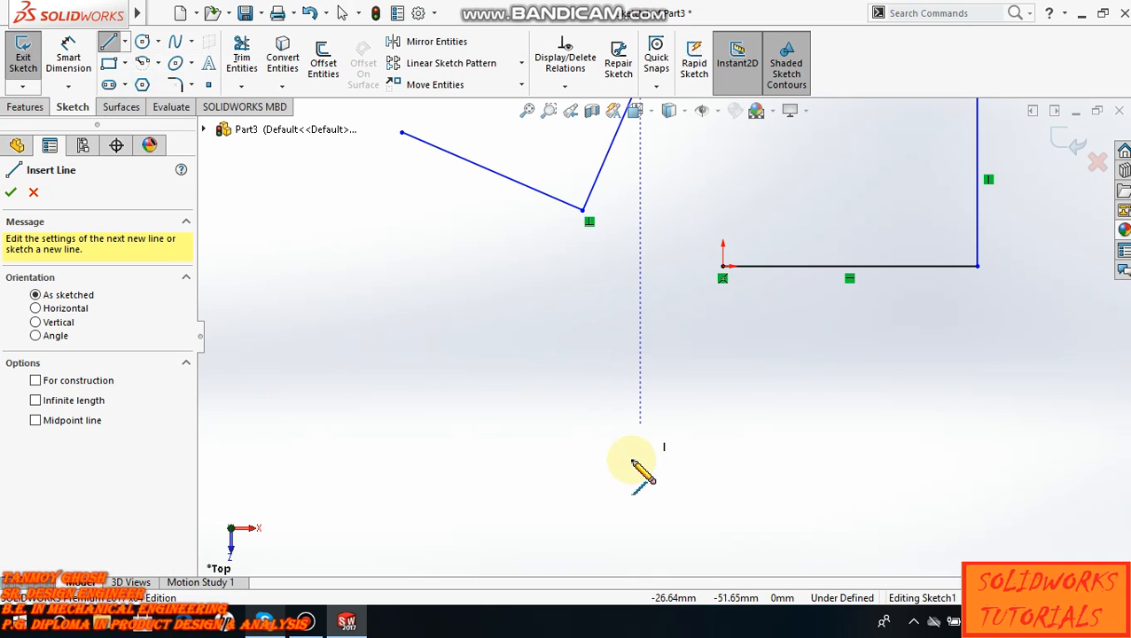
left_click(549, 433)
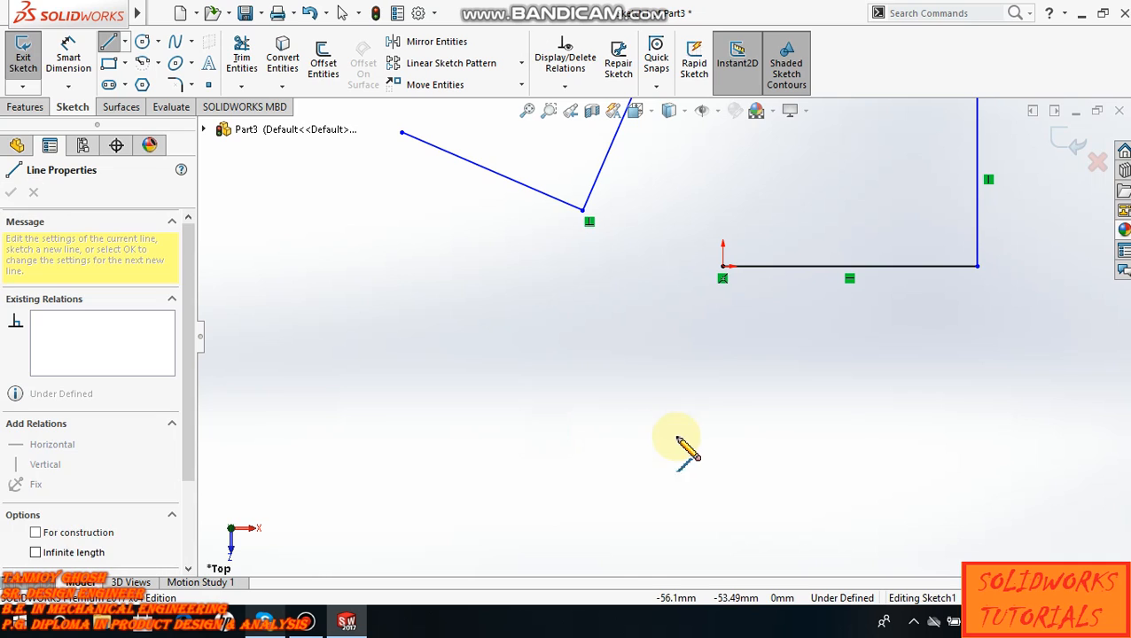
left_click(733, 433)
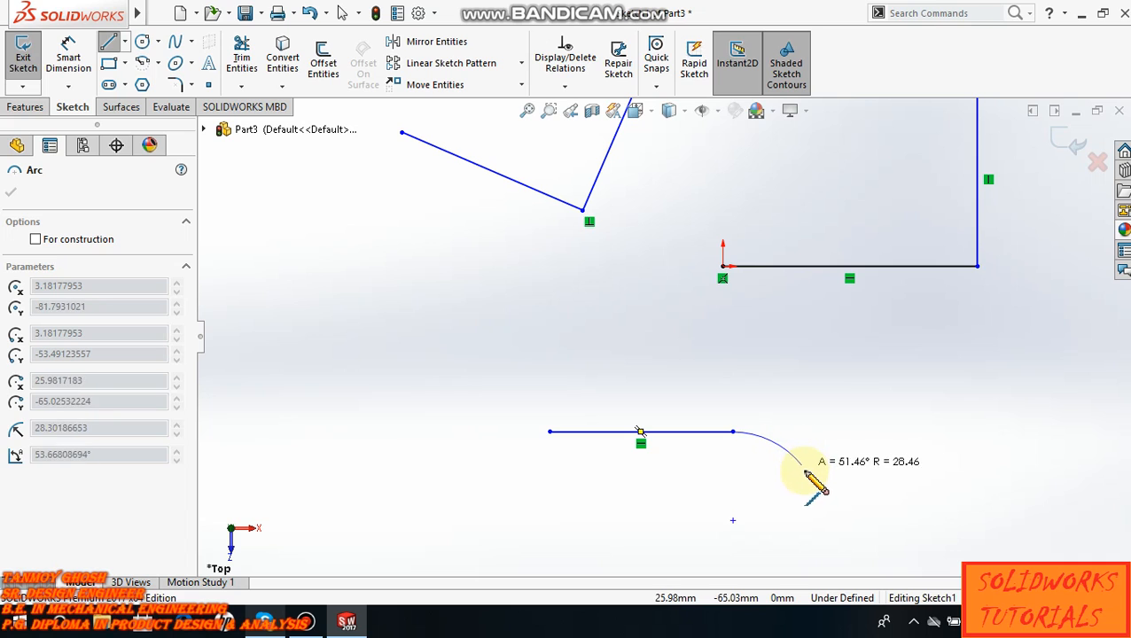
key("z")
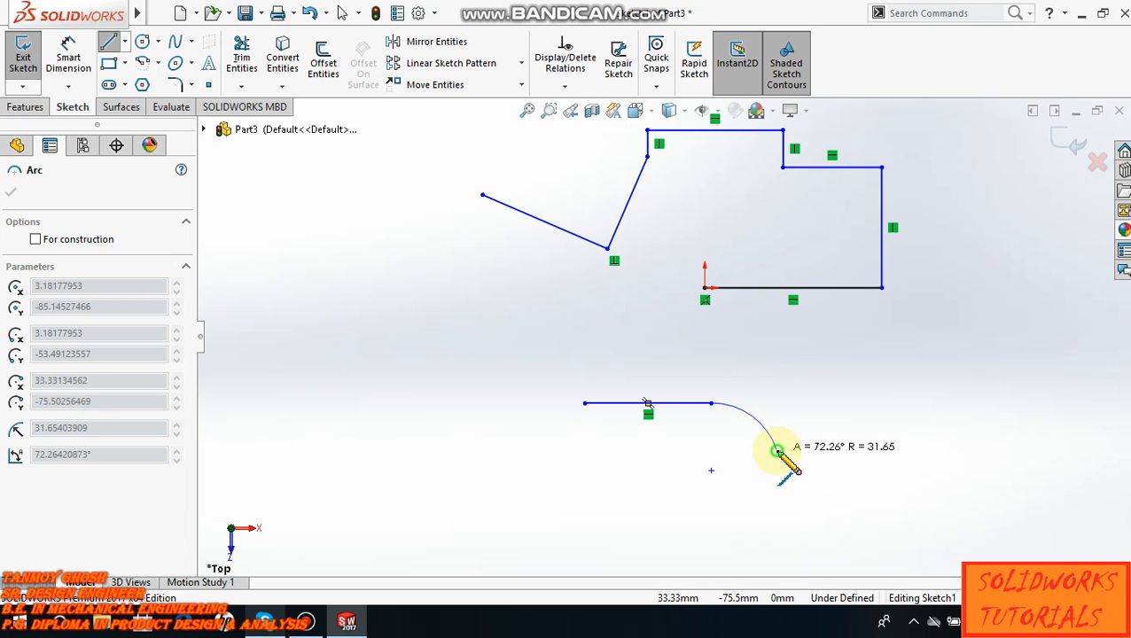
left_click(778, 451)
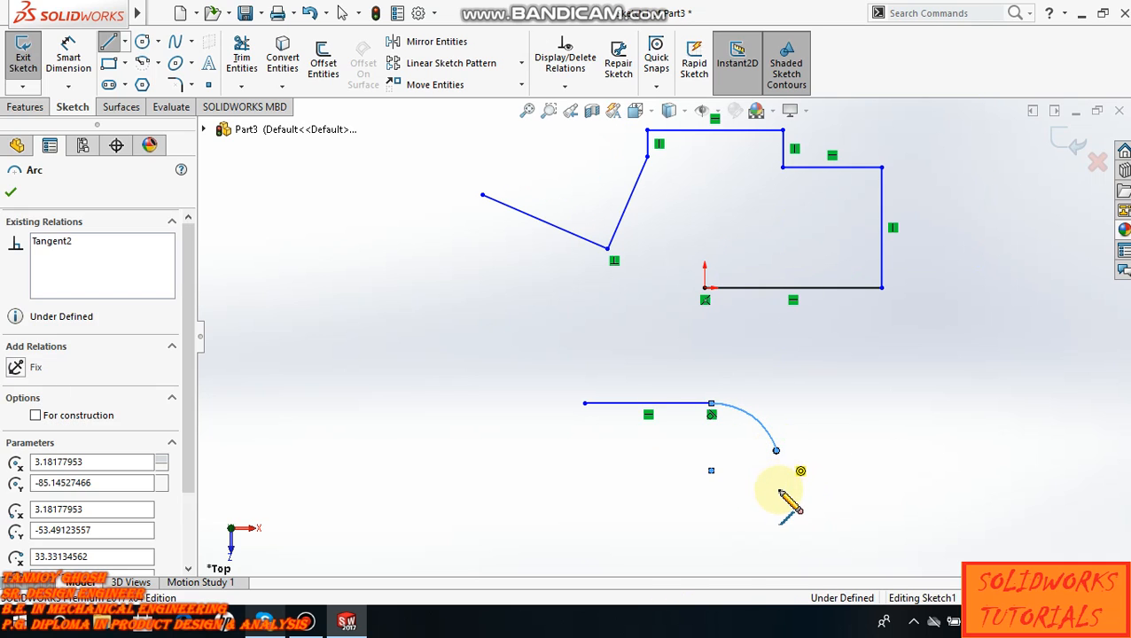
- Continue the profile with a vertical line about 39 mm down and a tangent arc of about 16 mm radius curving back to the left
left_click(777, 535)
double_click(777, 537)
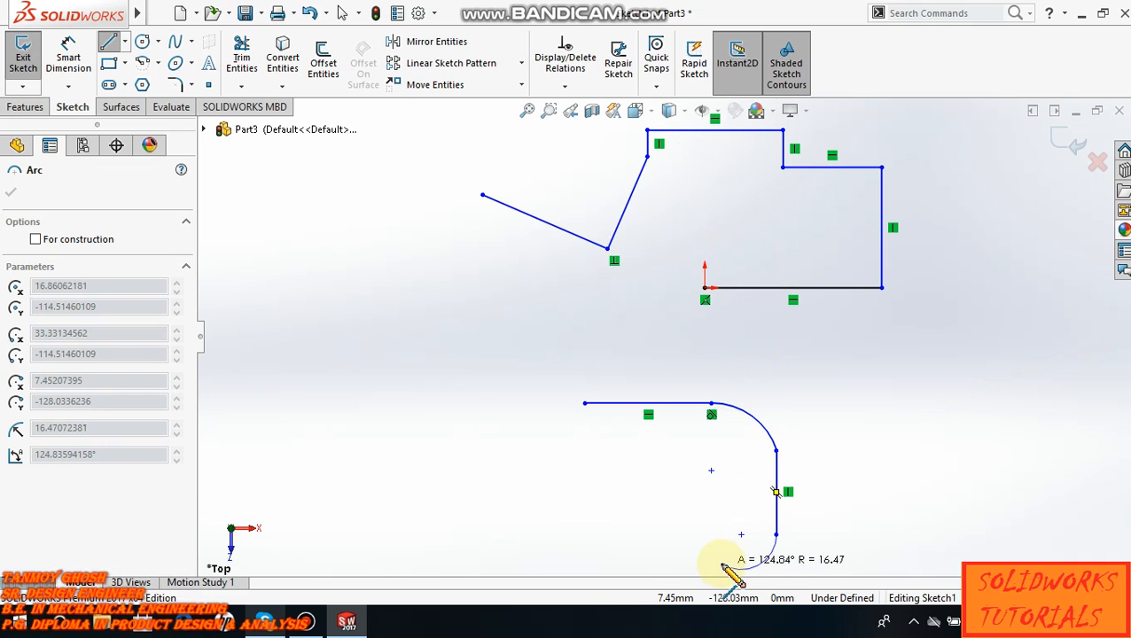
scroll(700, 524, "up", 3)
scroll(683, 461, "down", 6)
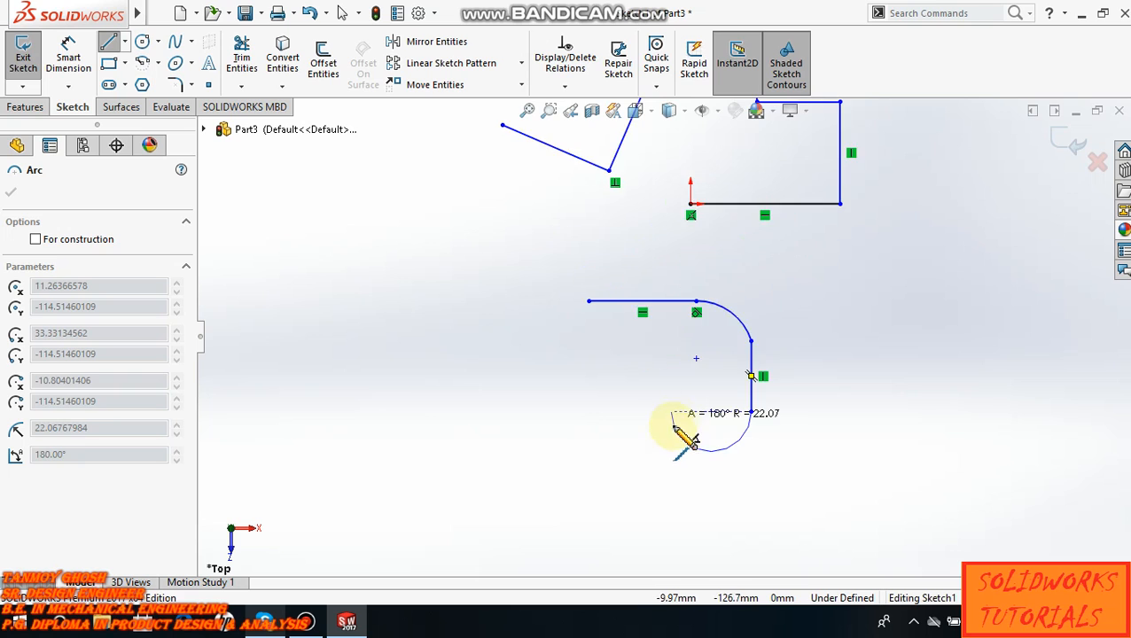
left_click(728, 442)
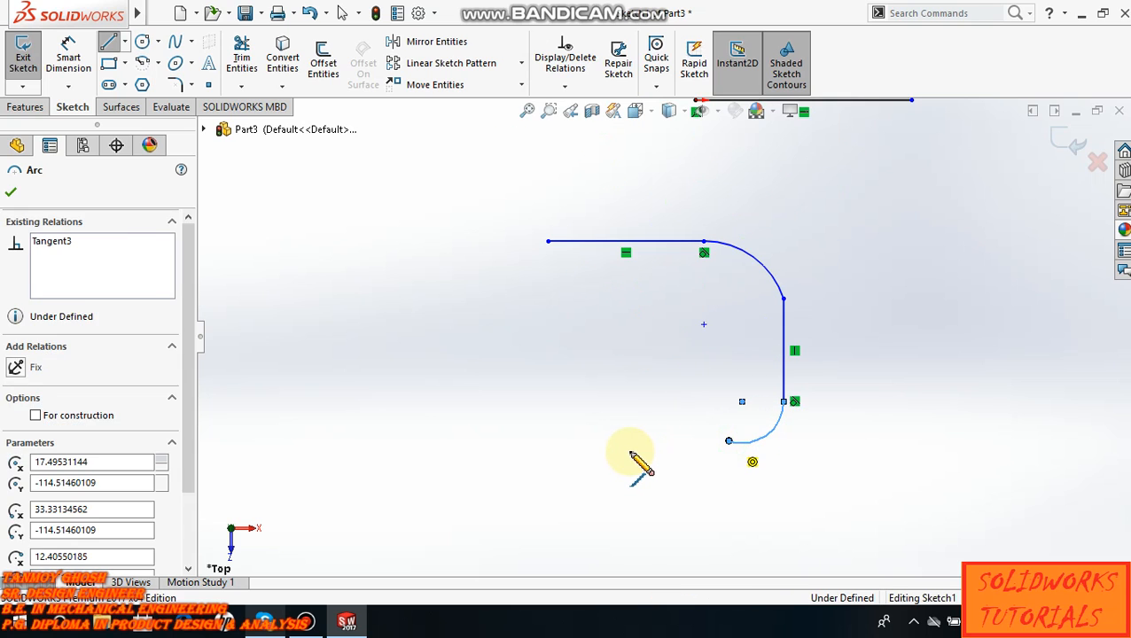
- Close the rounded profile with a bottom line about 66 mm long, a tangent arc, a vertical line up and an arc to the start point
left_click(553, 441)
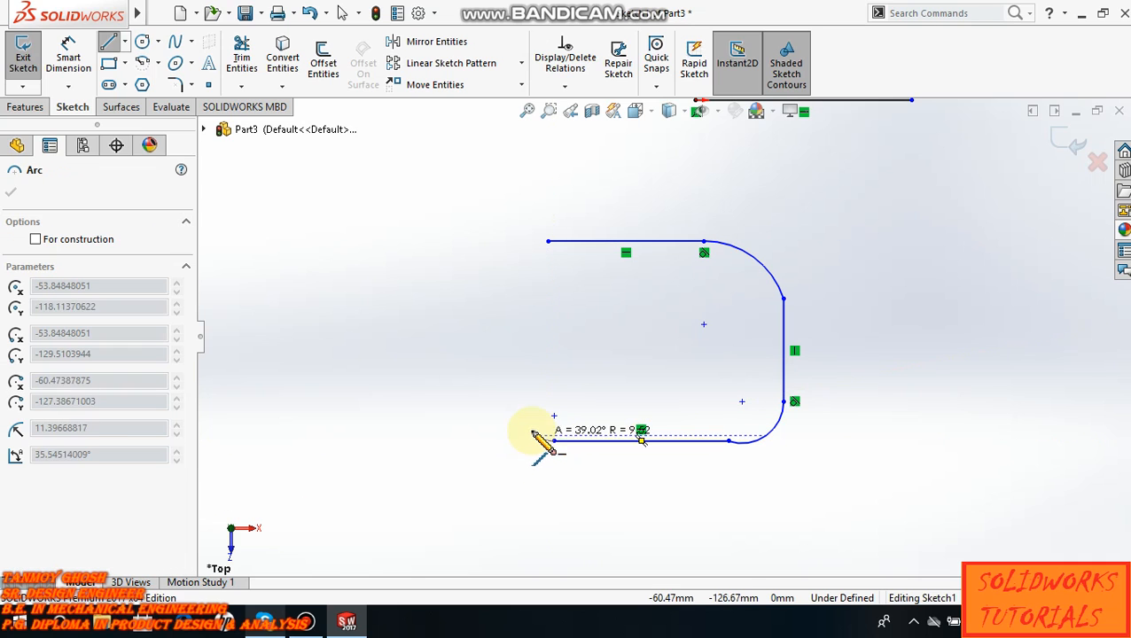
left_click(514, 402)
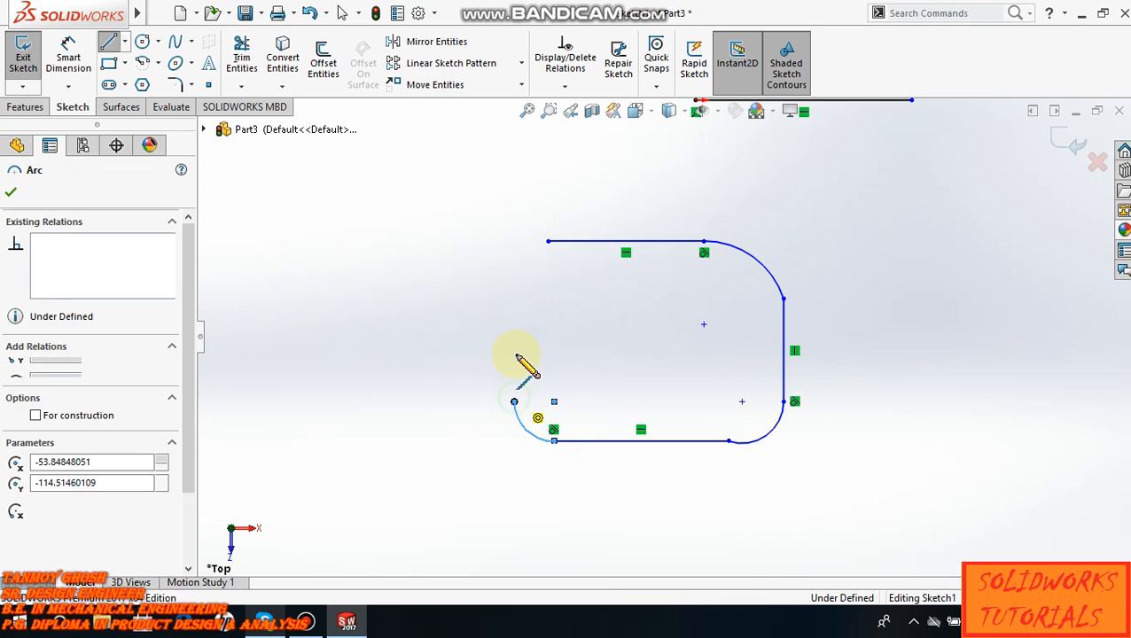
left_click(514, 281)
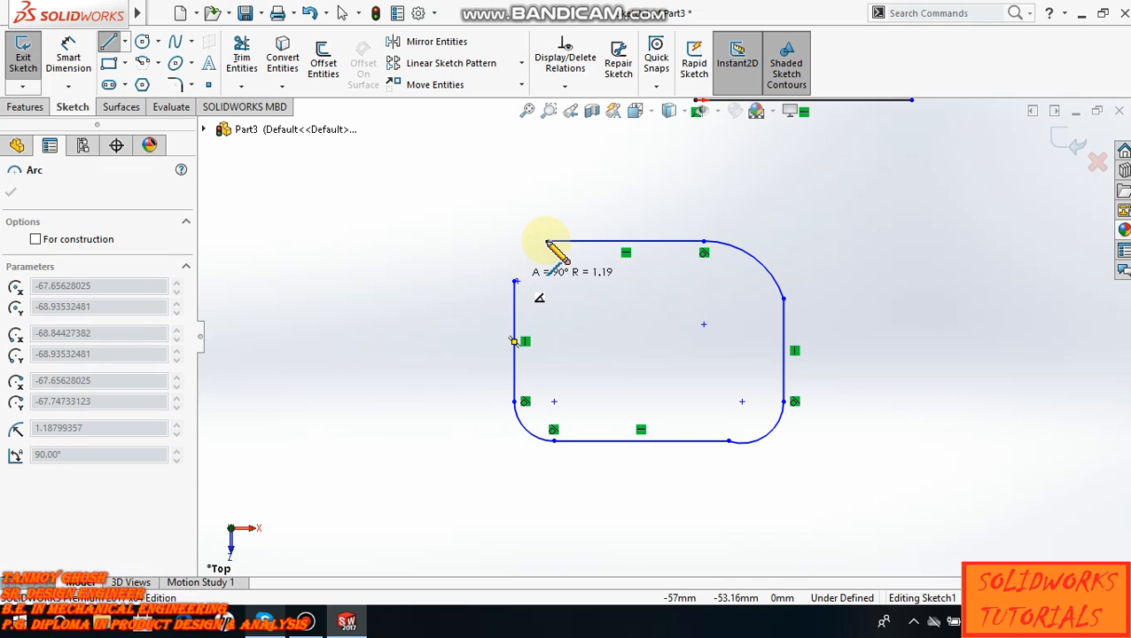
left_click(548, 242)
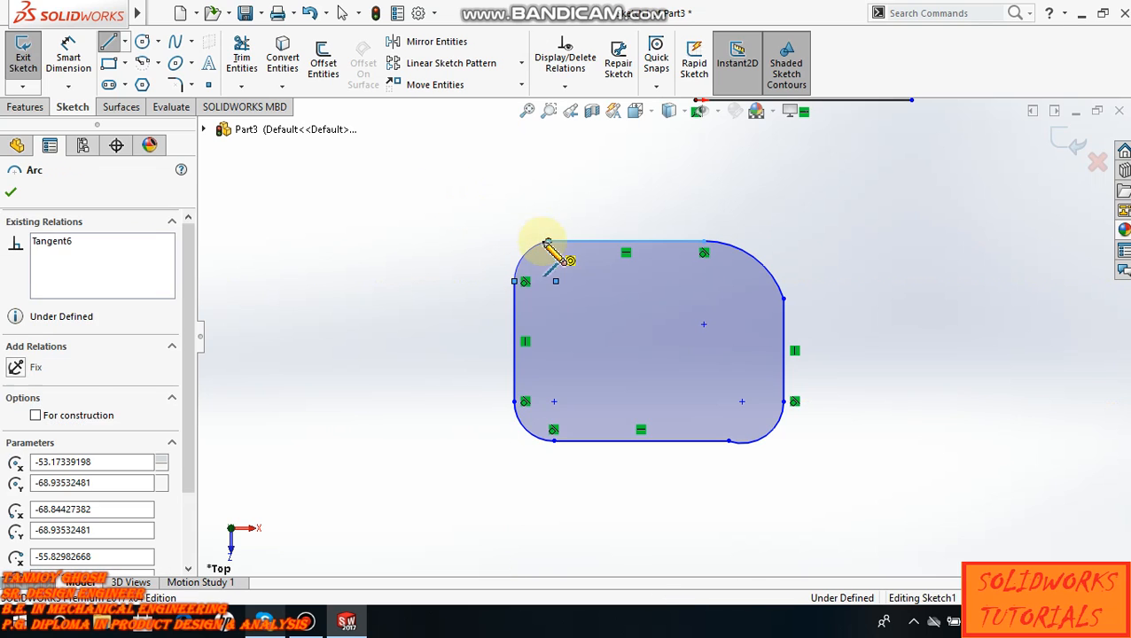
scroll(578, 300, "up", 3)
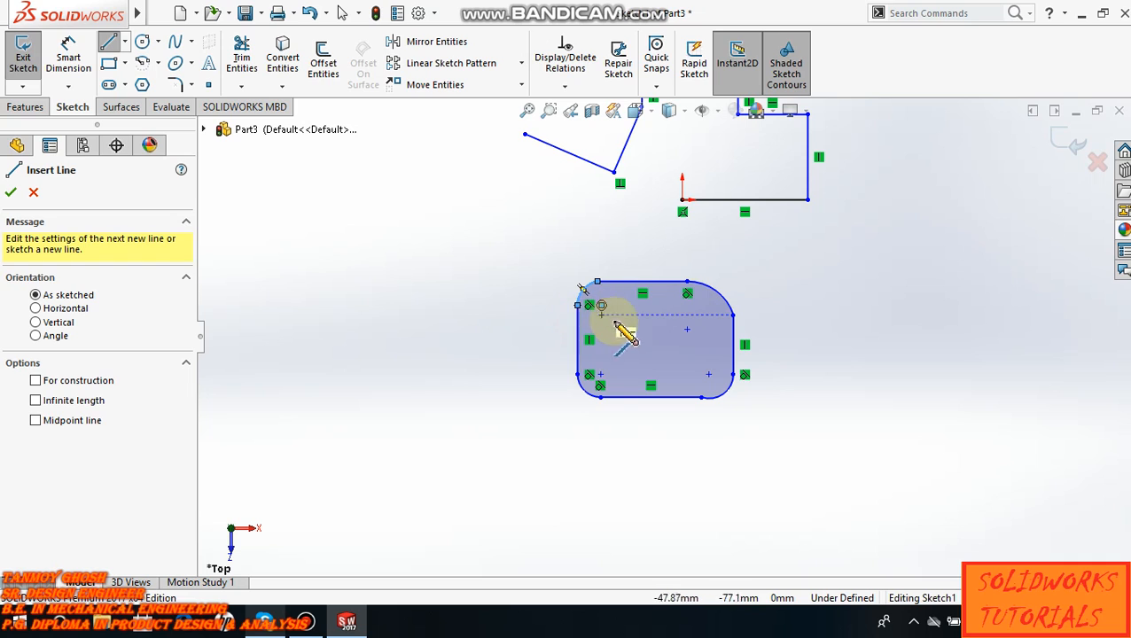
key("Escape")
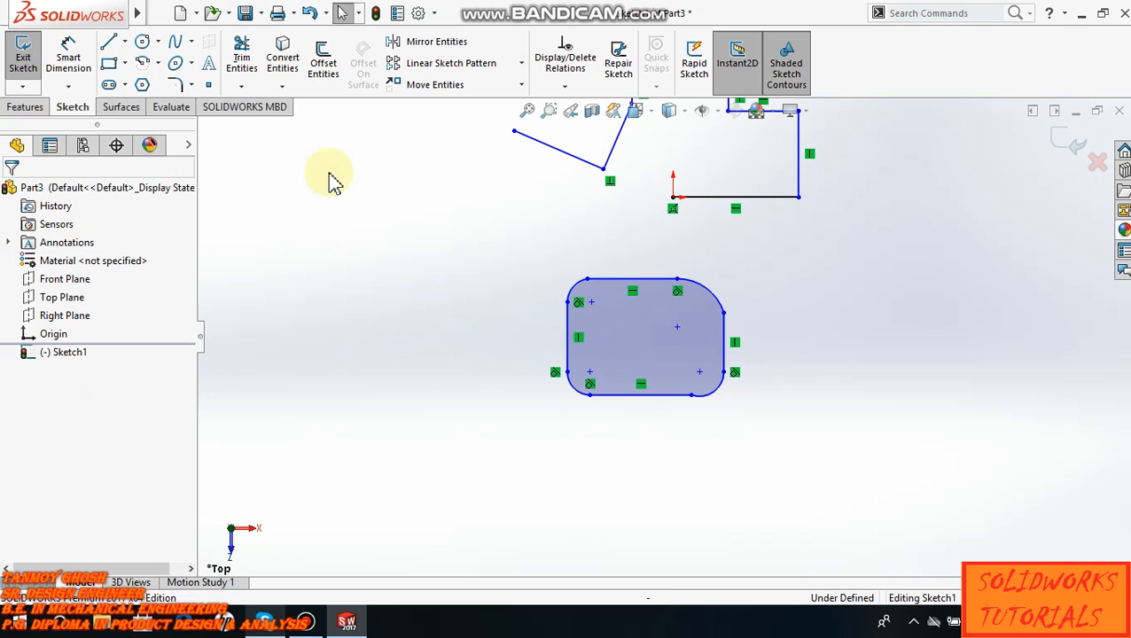
- Sketch a free-standing vertical centerline to the right of both profiles
left_click(123, 42)
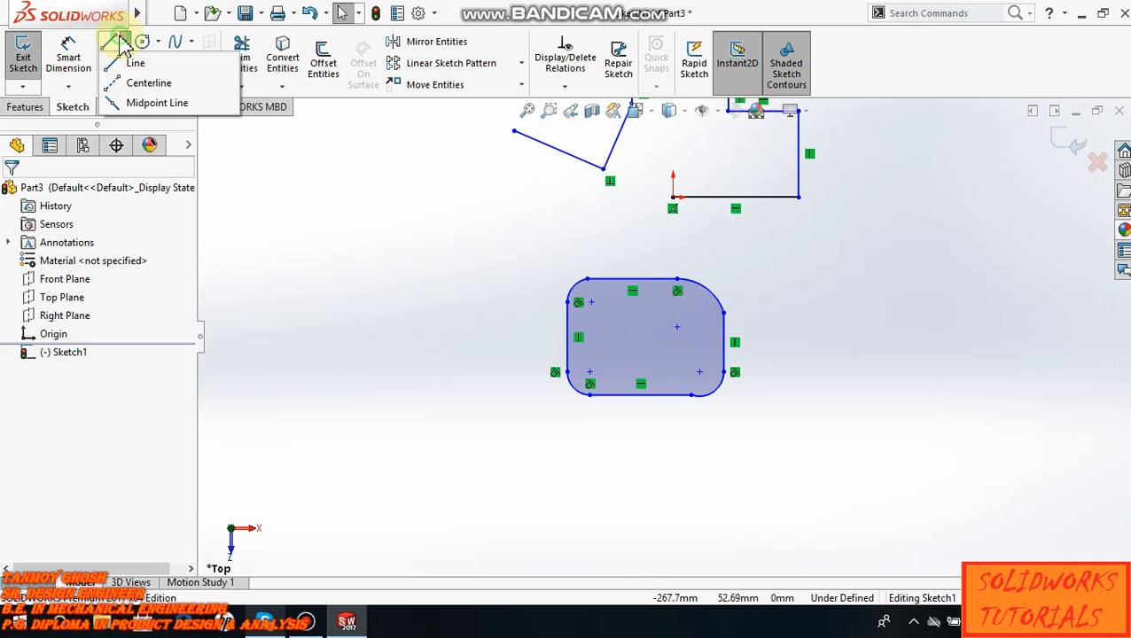
left_click(150, 83)
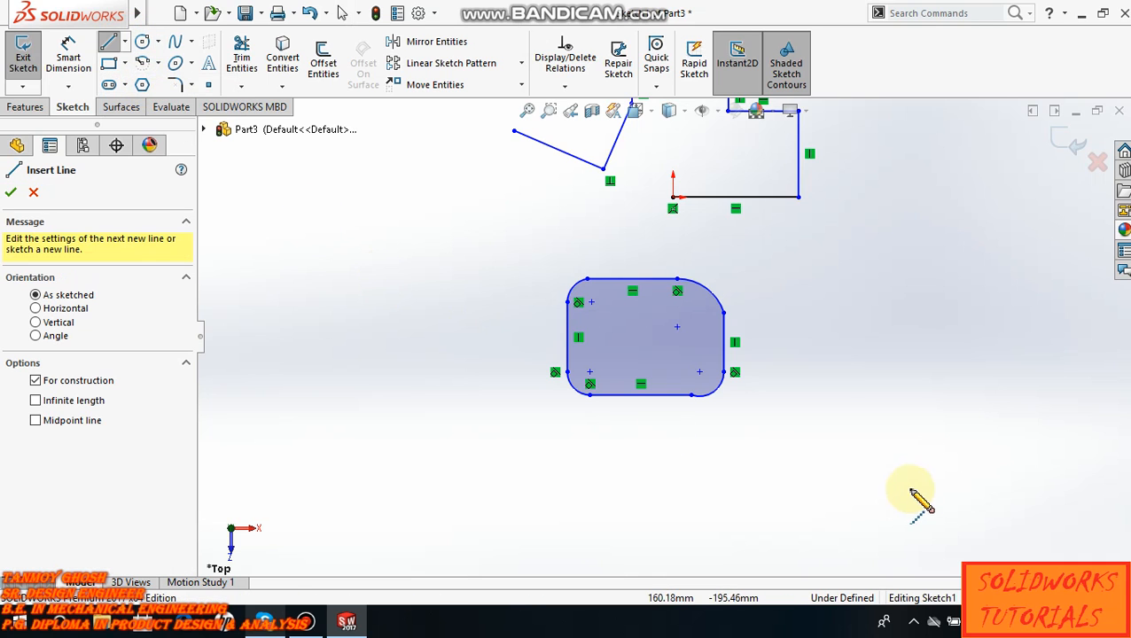
left_click(927, 438)
left_click(927, 189)
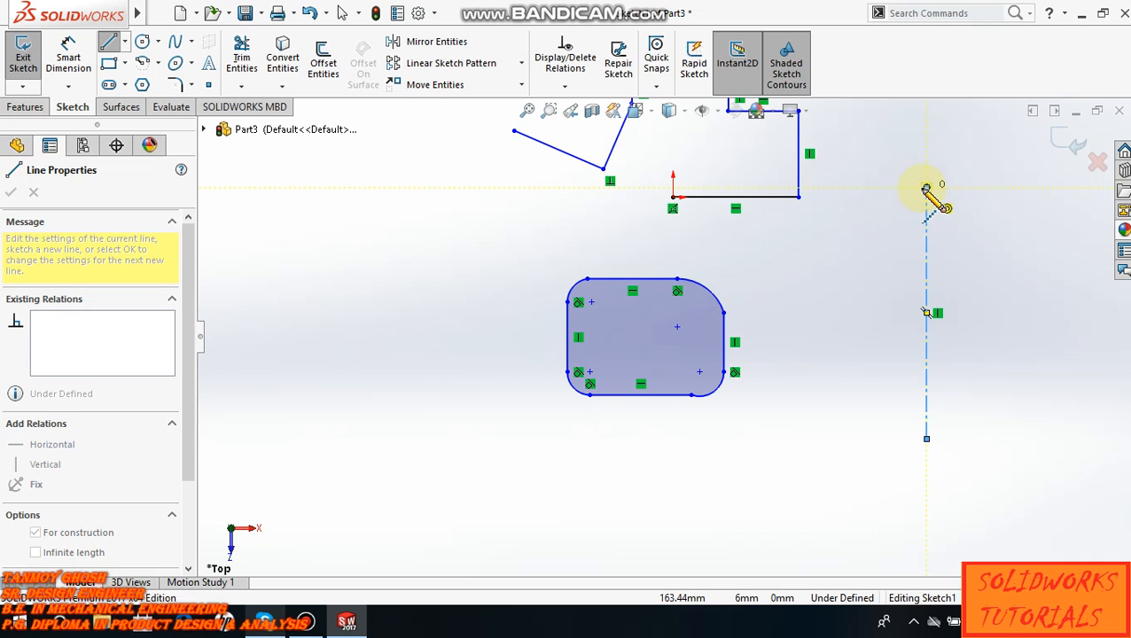
key("Escape")
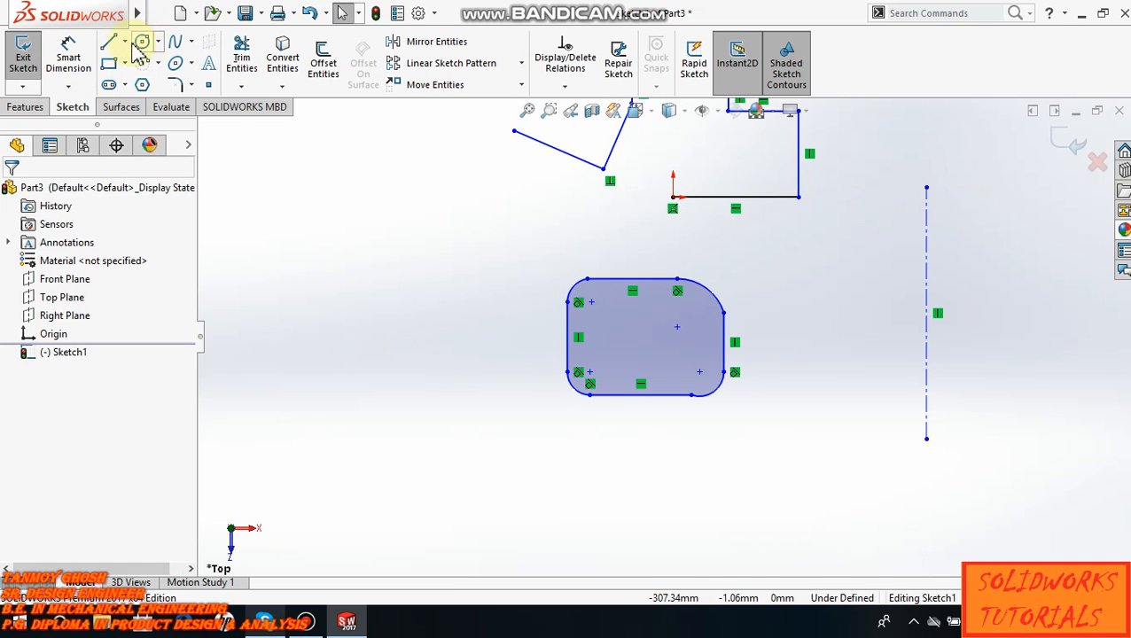
- Sketch a horizontal centerline from the origin to the left, past the free end of the slanted line
left_click(127, 41)
left_click(142, 80)
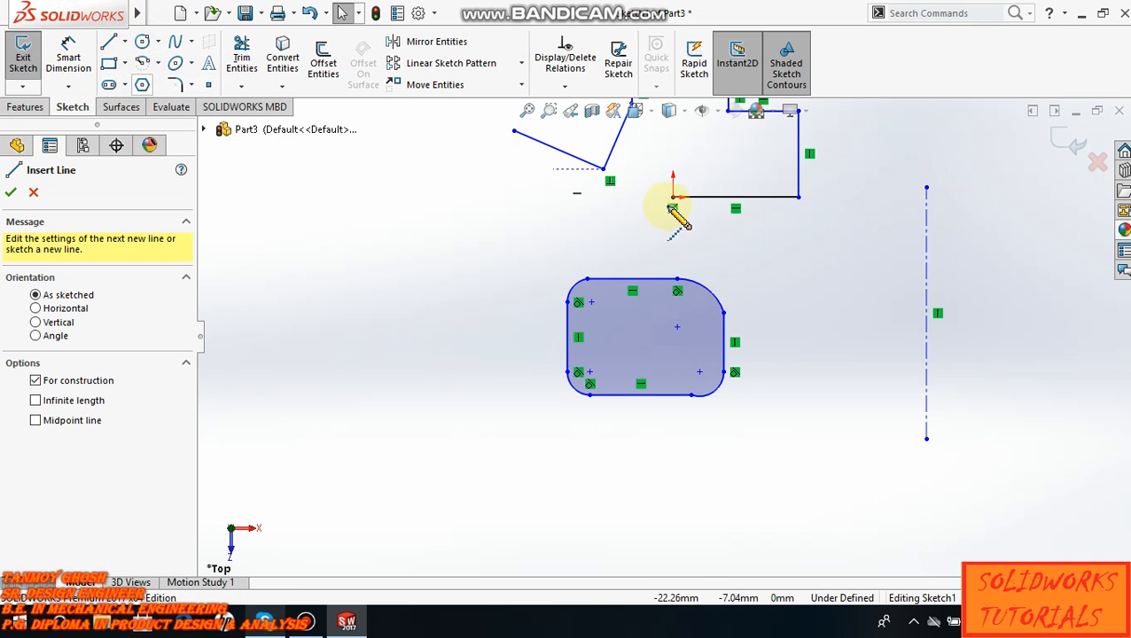
left_click(673, 196)
left_click(417, 197)
key("Escape")
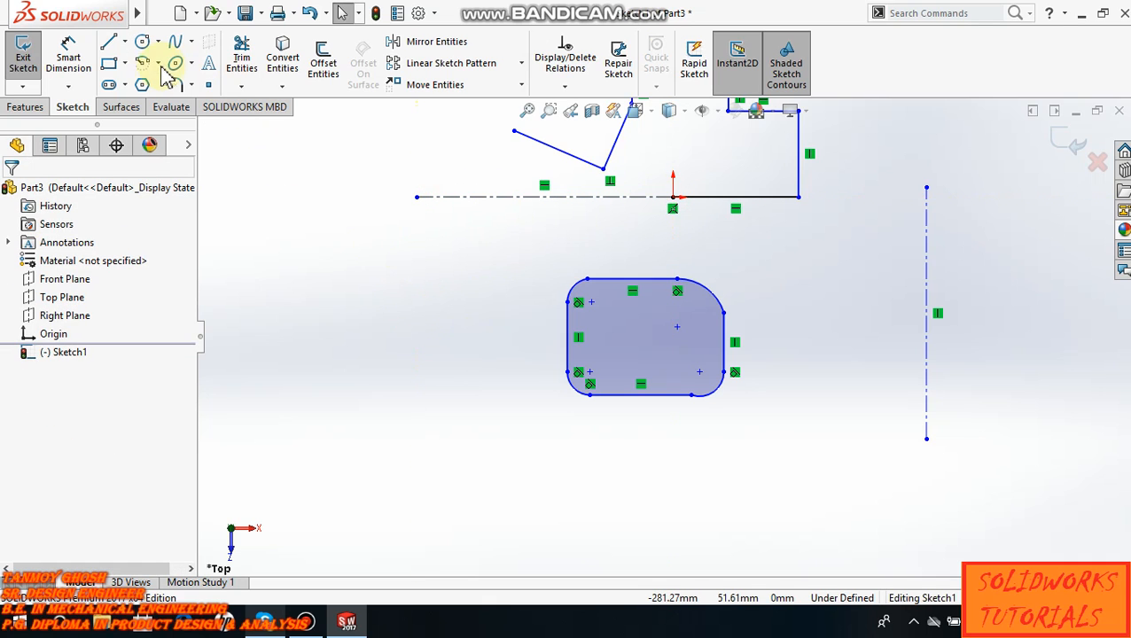
- Sketch a horizontal midpoint line in the empty area left of the rounded profile, extending it equally to both sides of its centre
left_click(128, 44)
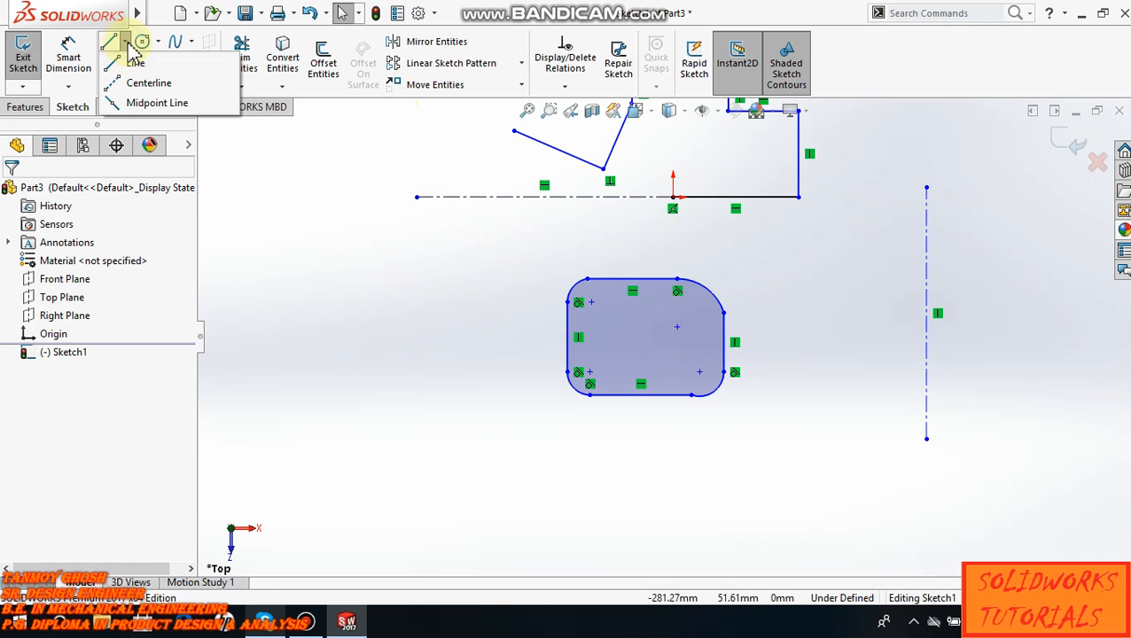
left_click(142, 104)
scroll(538, 462, "up", 2)
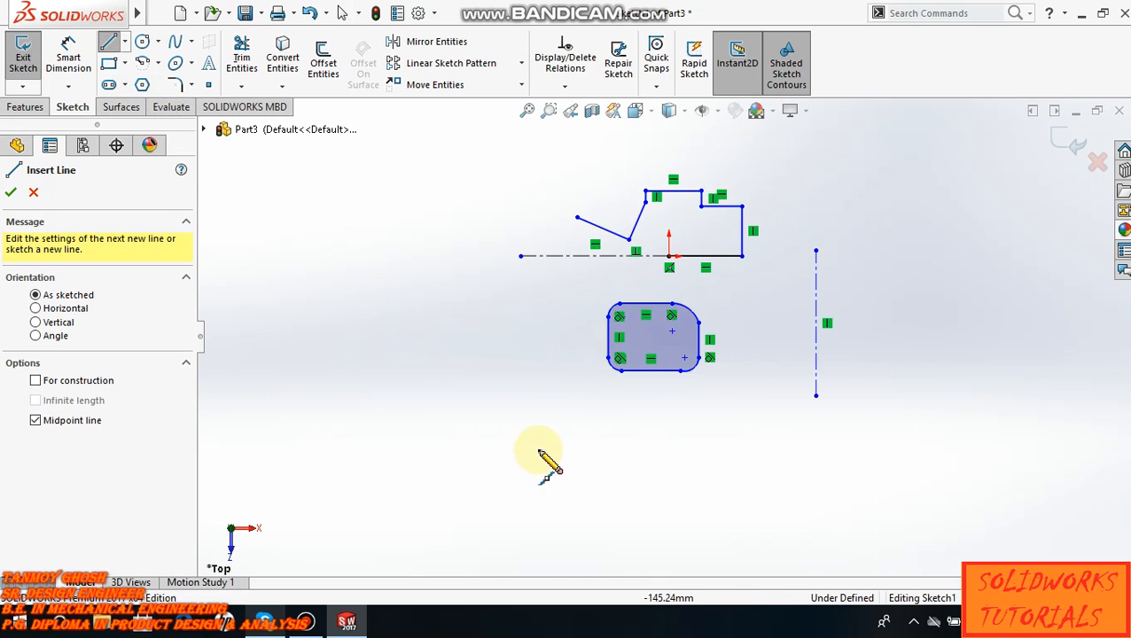
scroll(400, 366, "down", 5)
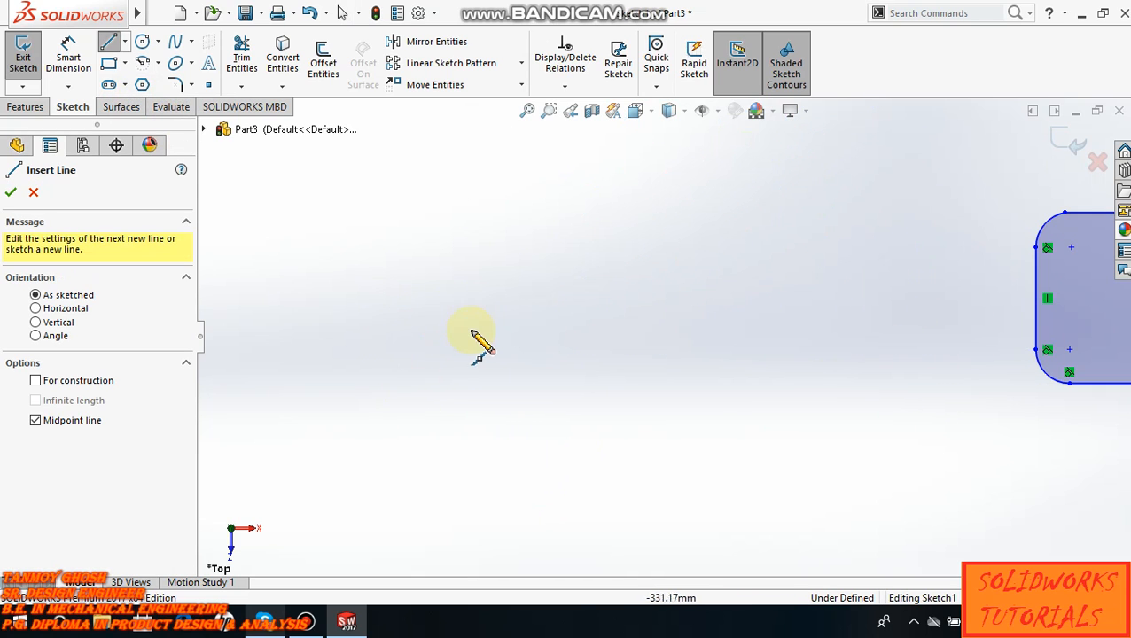
left_click_drag(460, 310, 652, 308)
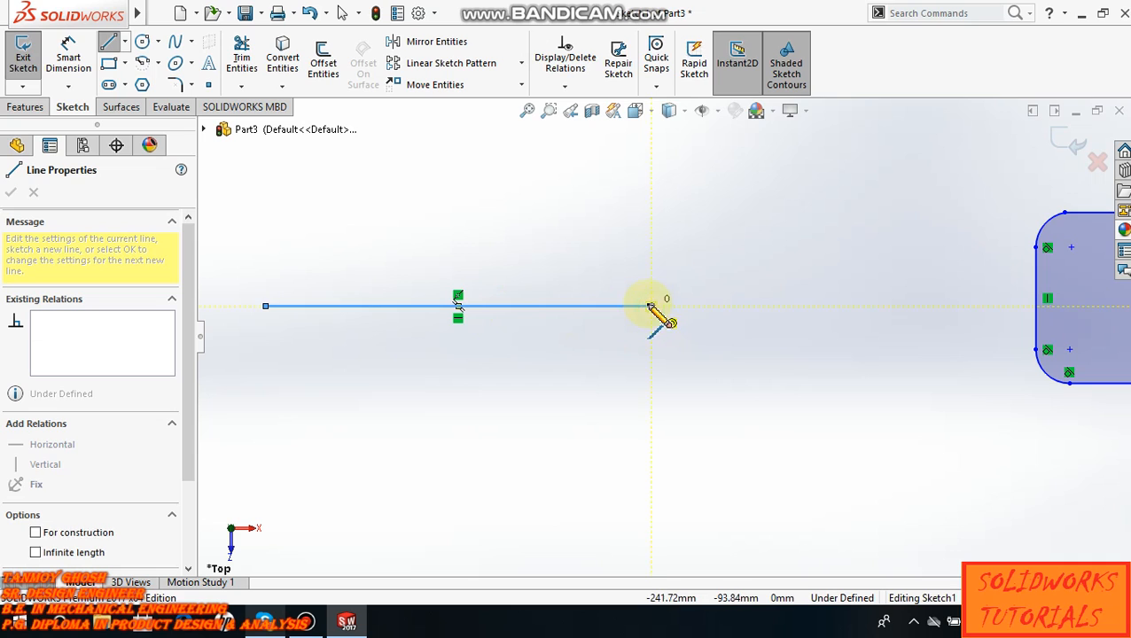
- Continue from the midpoint line's right end with a vertical line about 47 mm up, a horizontal line right and a vertical line down, ending the chain
left_click(652, 199)
left_click(829, 198)
key("z")
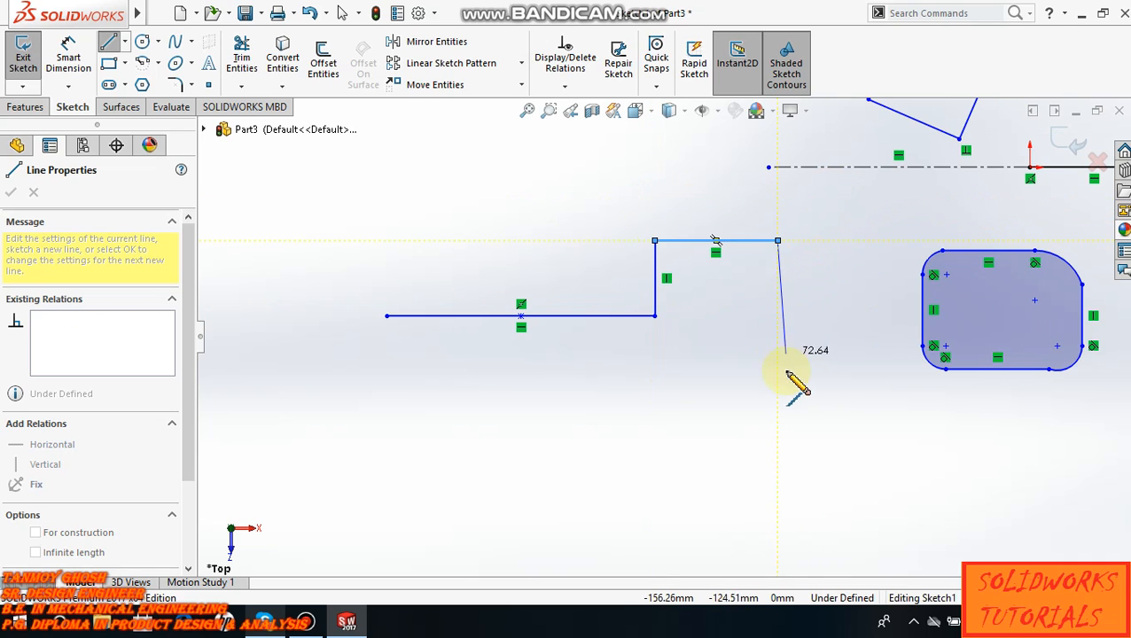
left_click(777, 399)
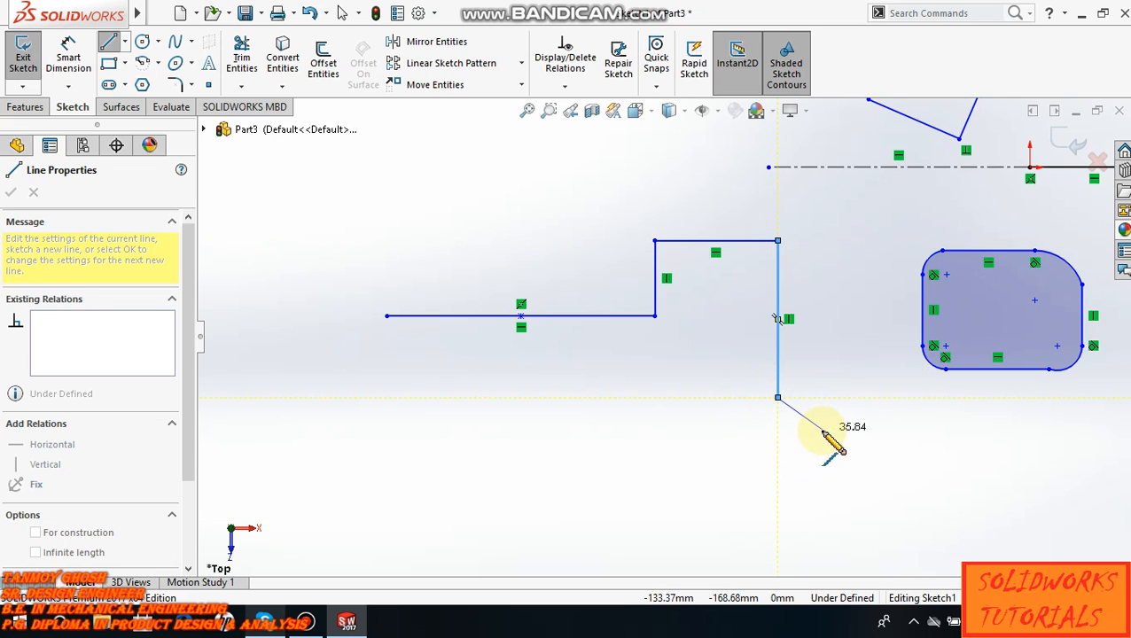
key("Escape")
scroll(632, 404, "up", 2)
scroll(631, 397, "down", 2)
scroll(623, 384, "up", 3)
scroll(884, 295, "down", 2)
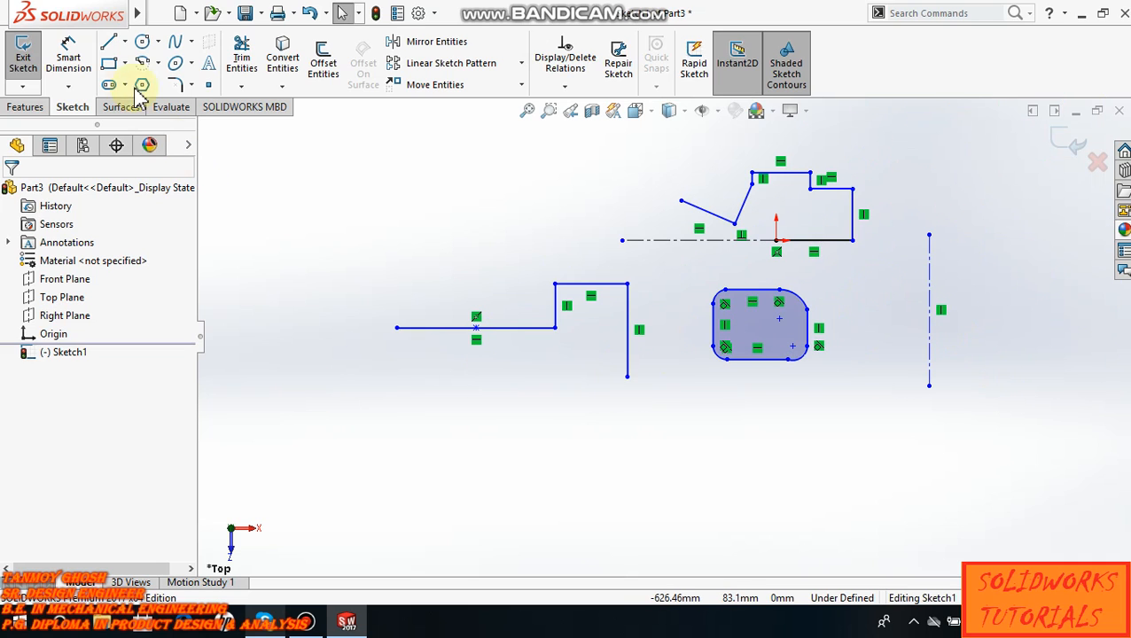
- Sketch a single line with the Horizontal orientation option in the empty area below the midpoint-line chain
left_click(108, 44)
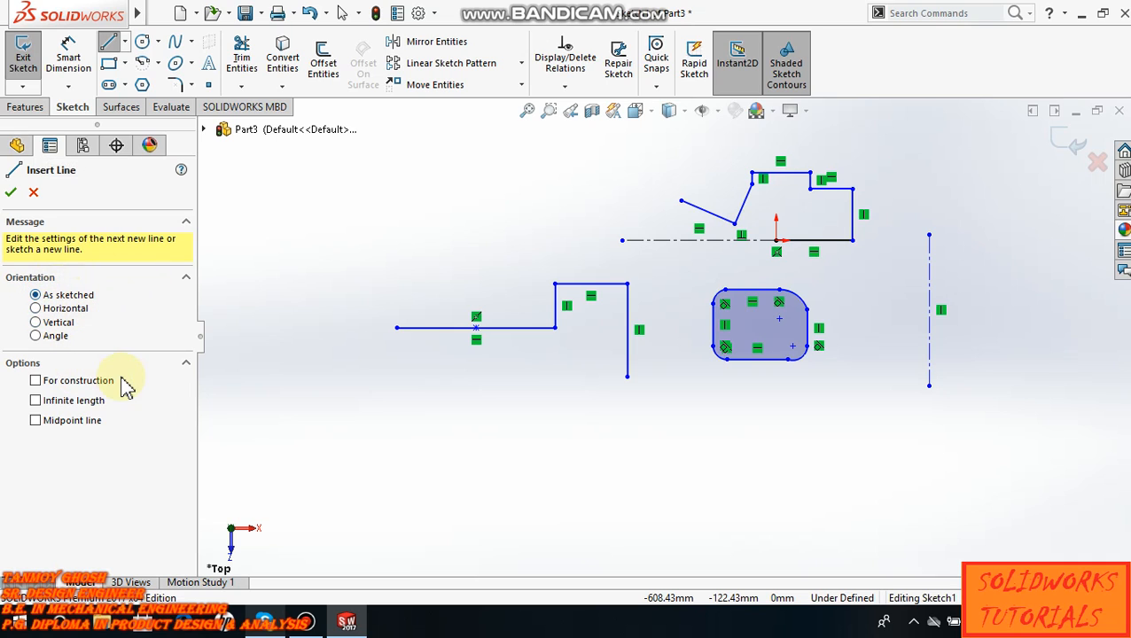
left_click(36, 309)
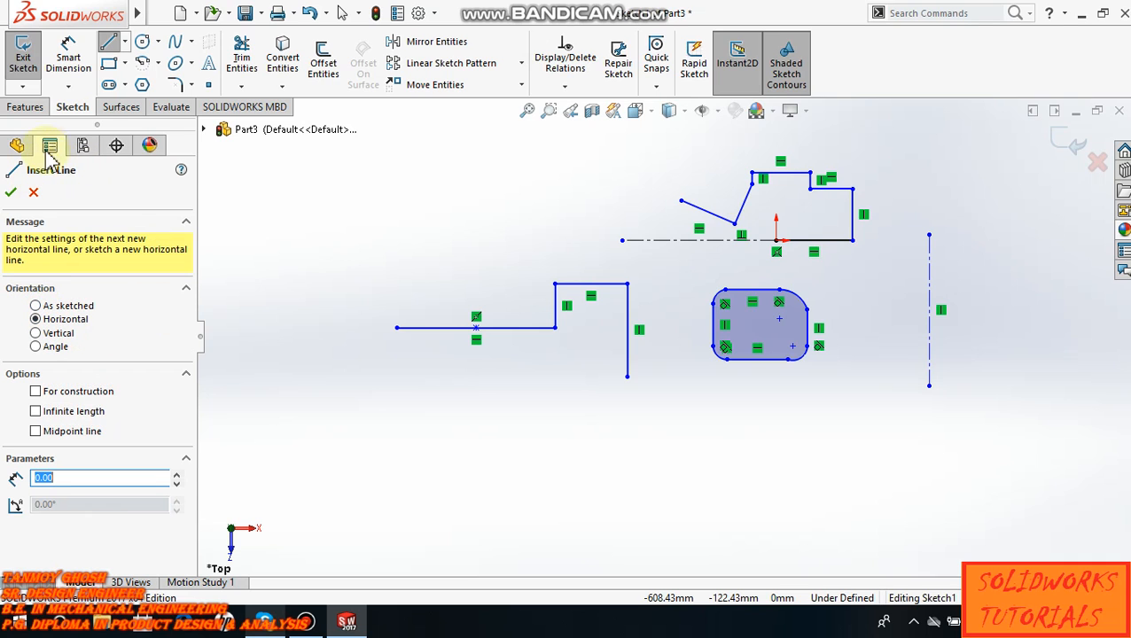
left_click(379, 435)
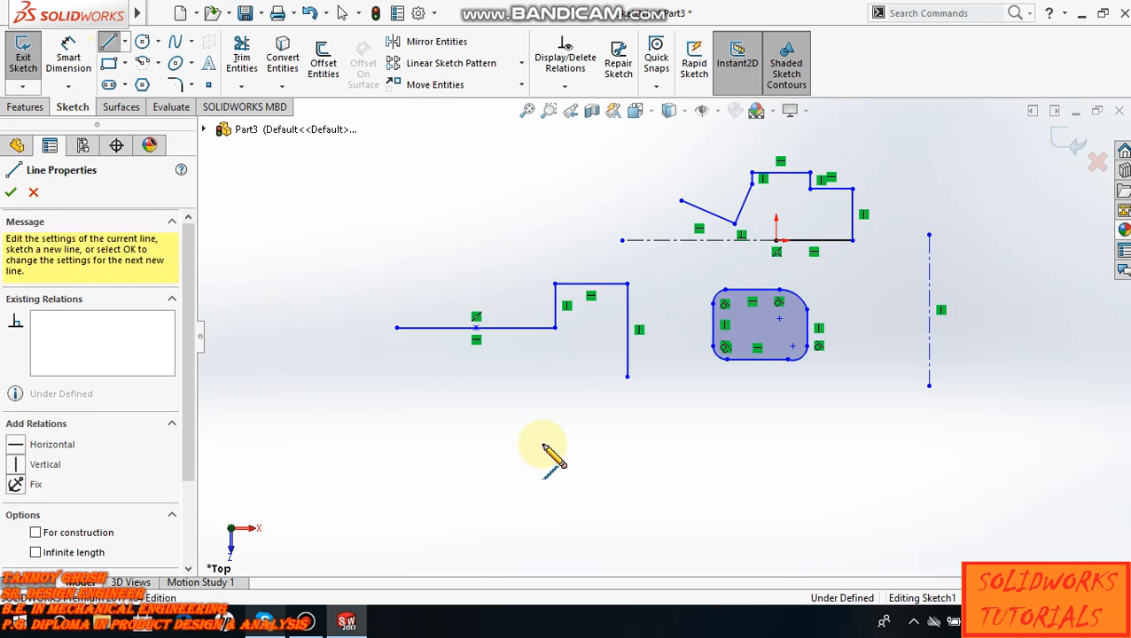
left_click(550, 435)
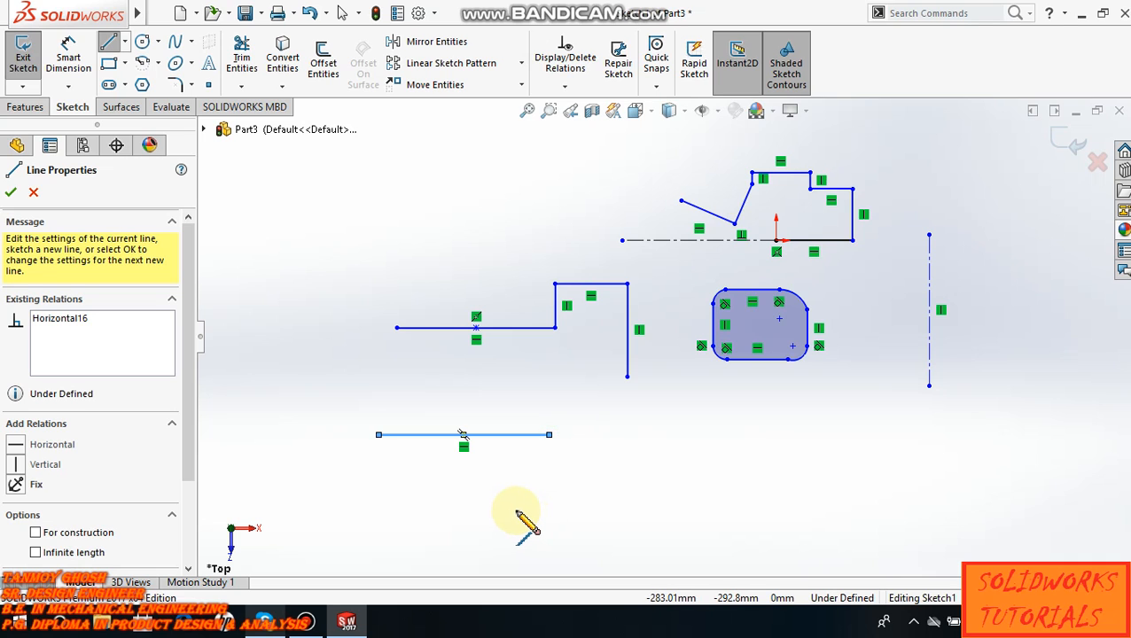
key("Escape")
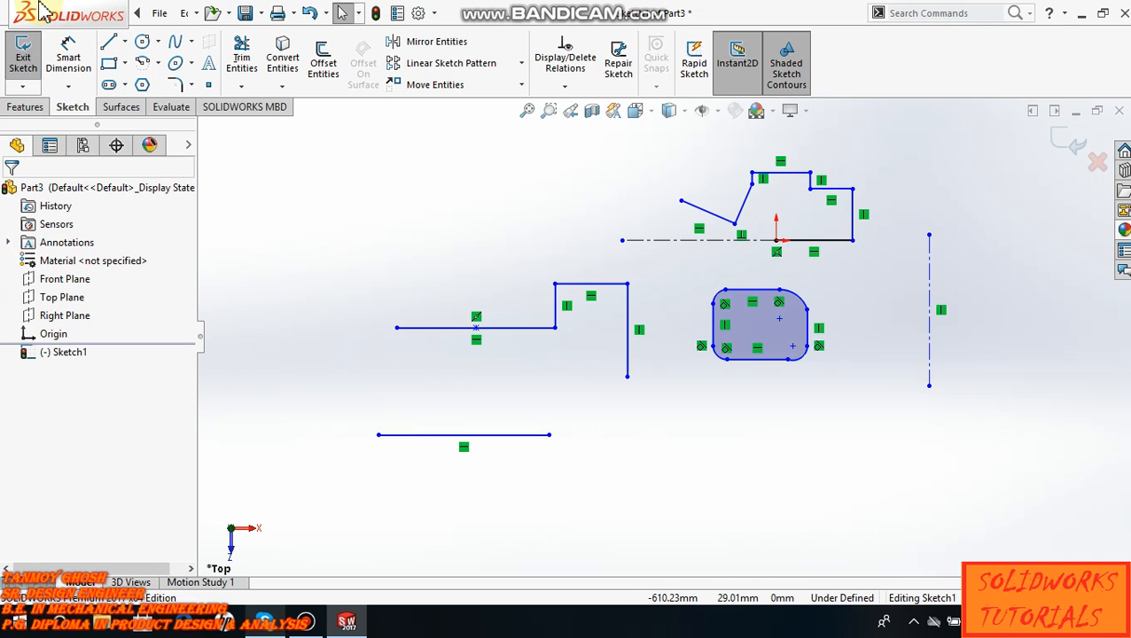
- Sketch a single line with the Vertical orientation option to the left of the midpoint-line chain
left_click(107, 43)
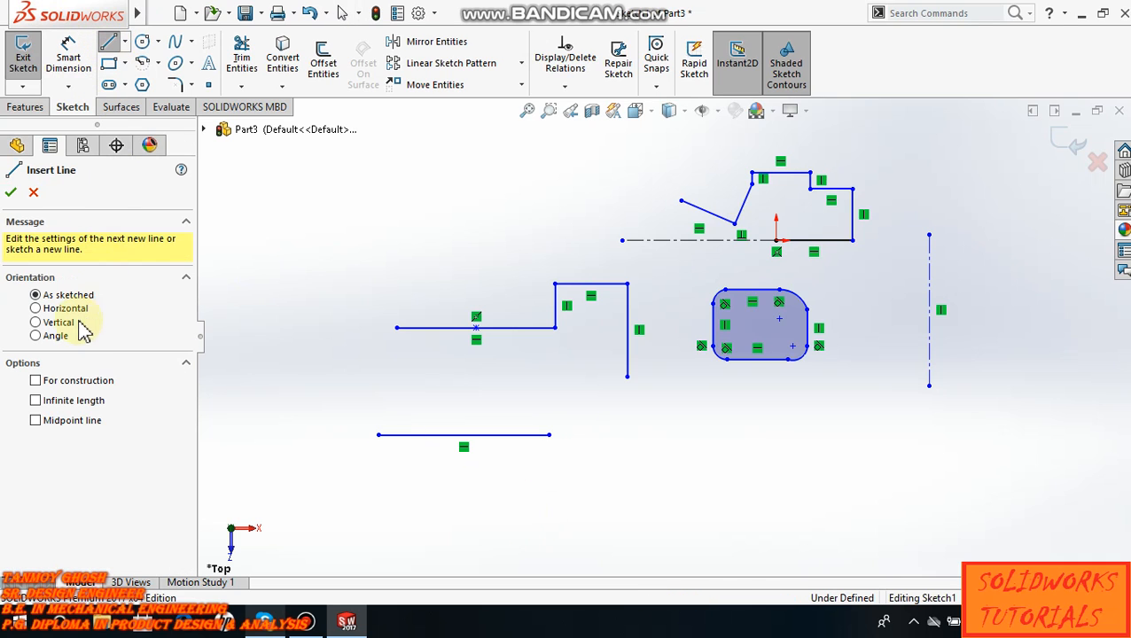
left_click(35, 322)
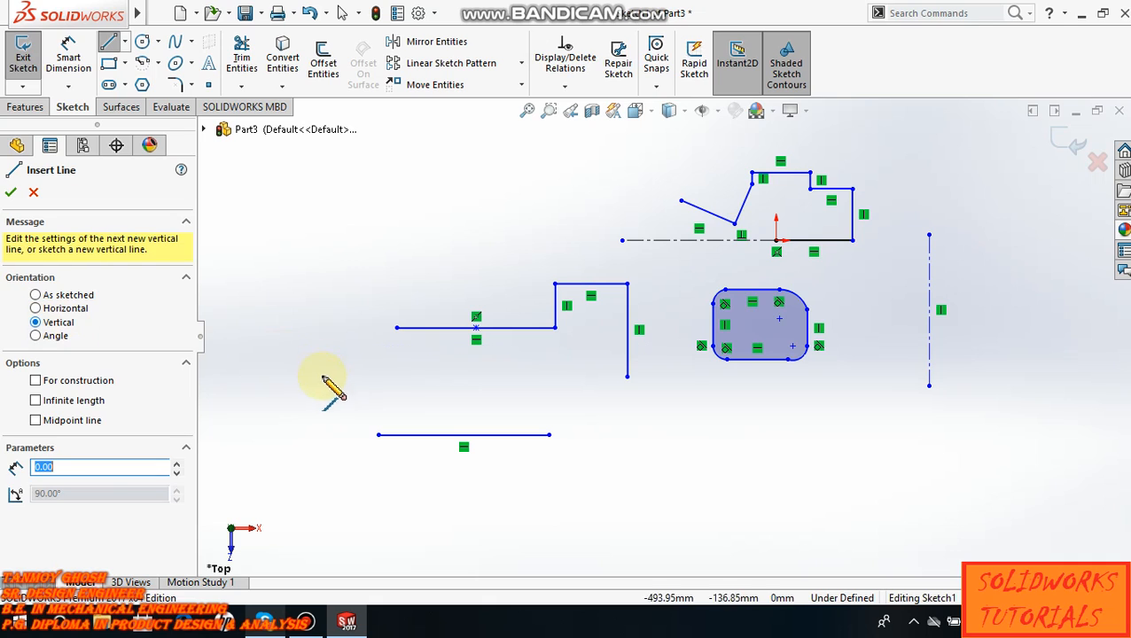
left_click(315, 374)
left_click(317, 243)
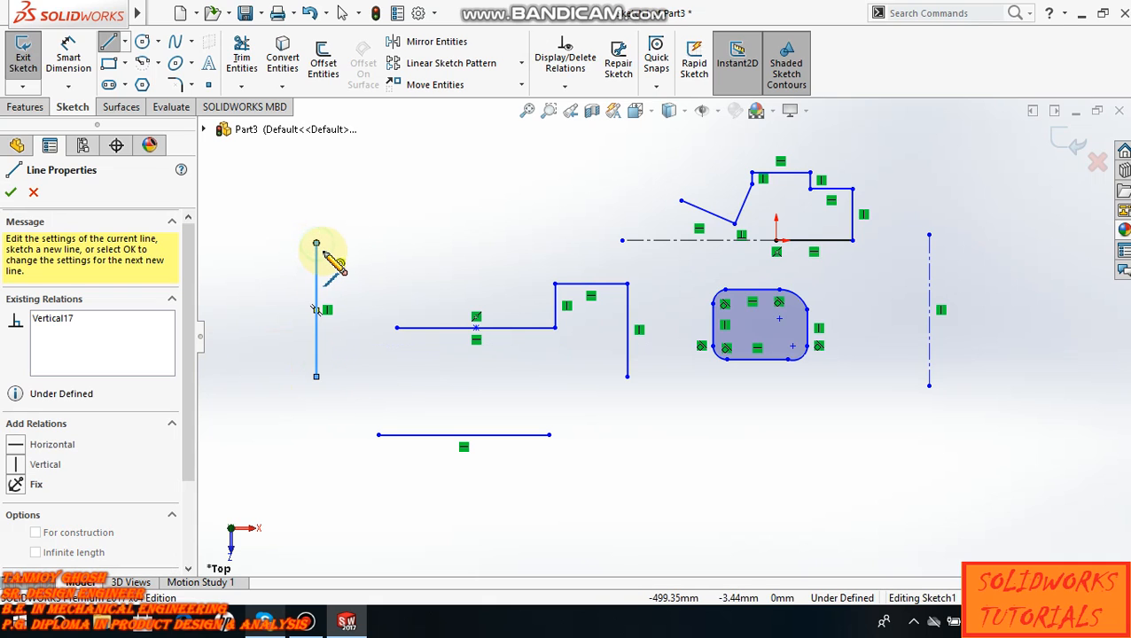
key("Escape")
- Sketch a line with the Angle orientation, length 200 mm and angle 45°, below the free-standing vertical centerline
left_click(125, 41)
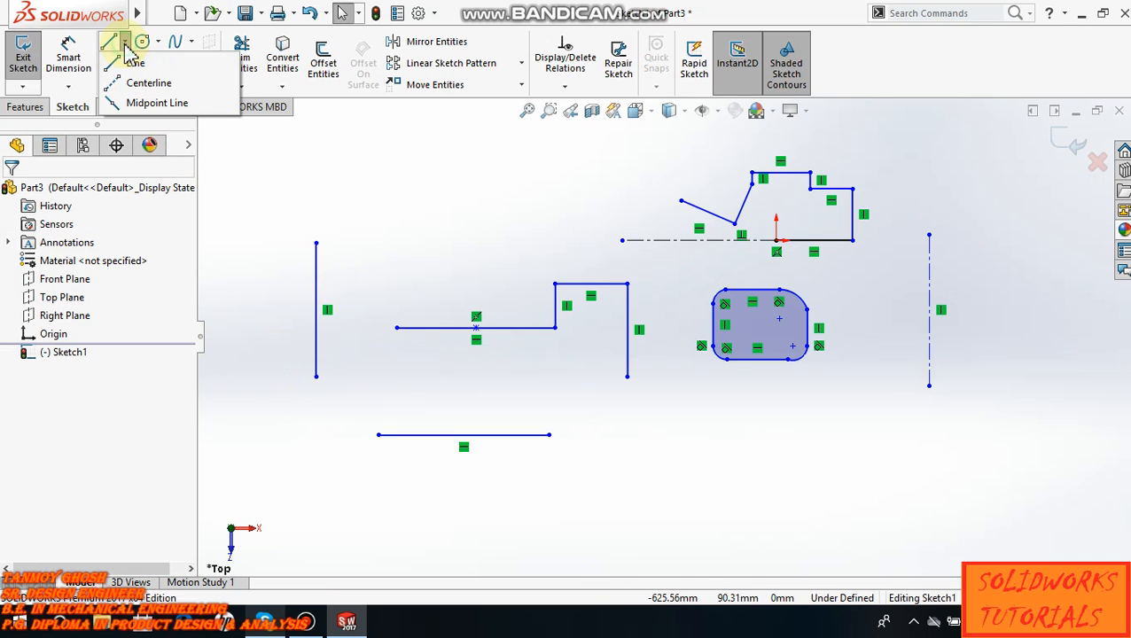
left_click(110, 41)
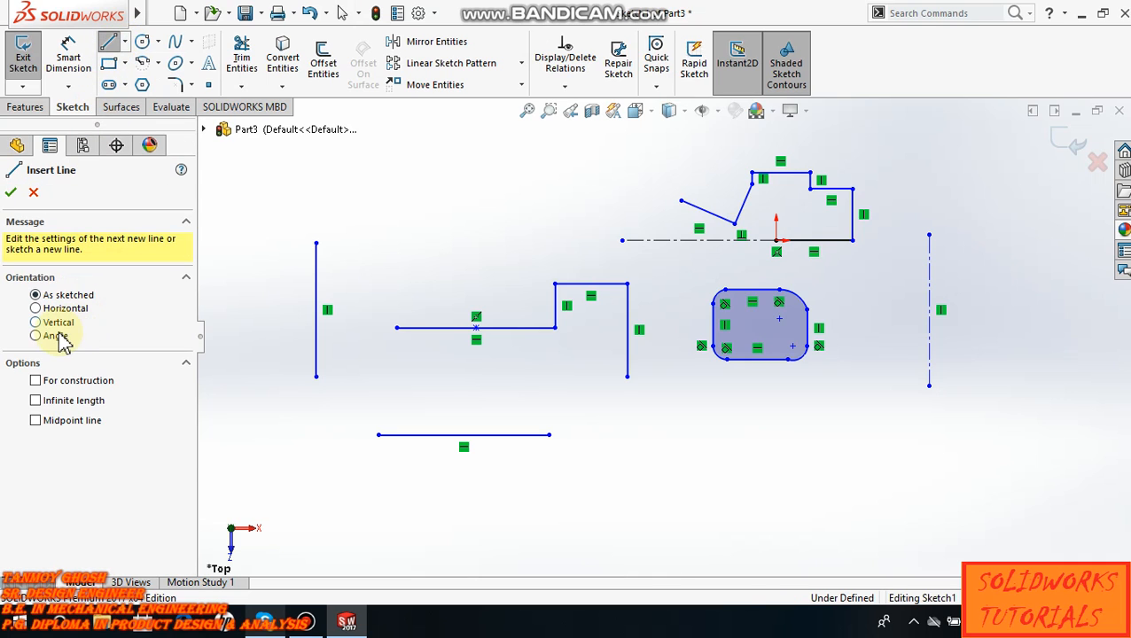
left_click(36, 336)
scroll(870, 447, "up", 3)
scroll(790, 447, "down", 2)
double_click(73, 489)
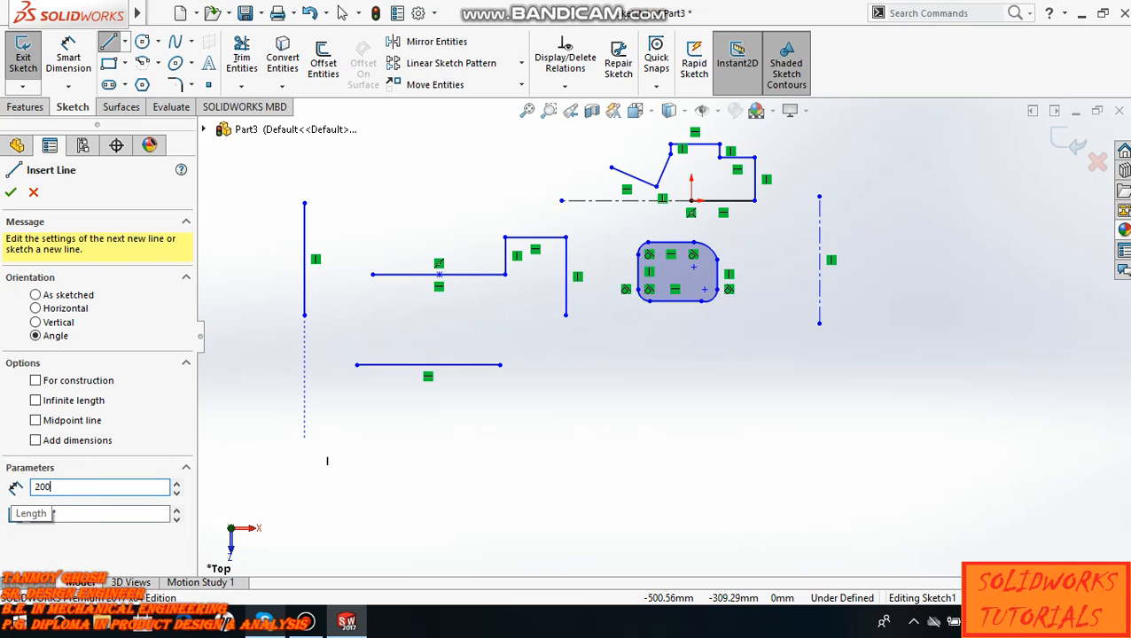
double_click(58, 515)
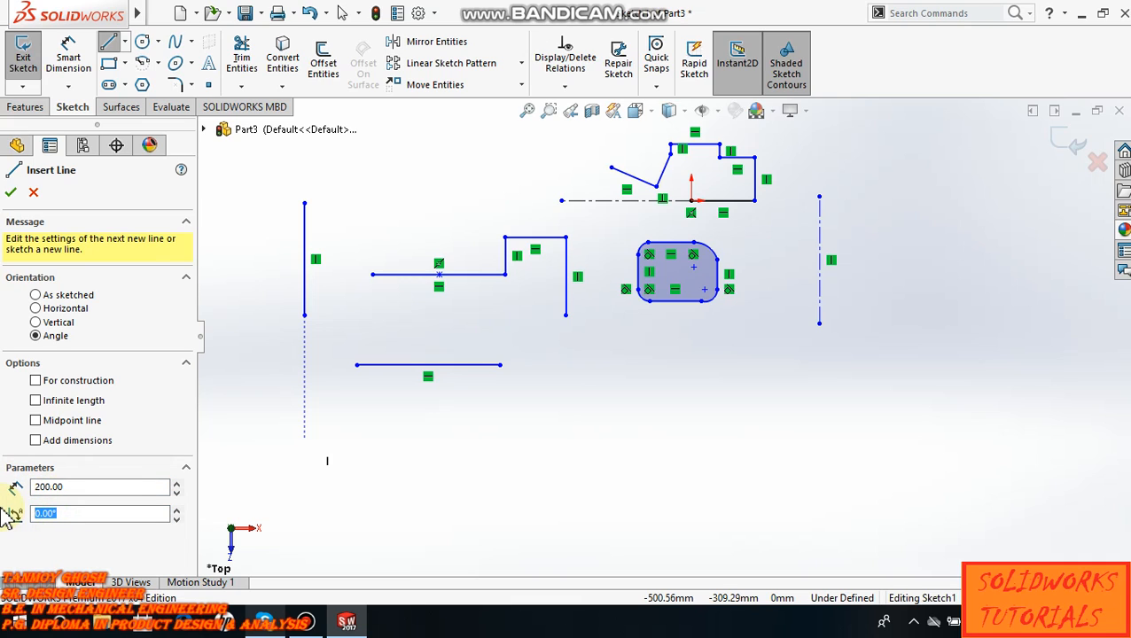
type("45")
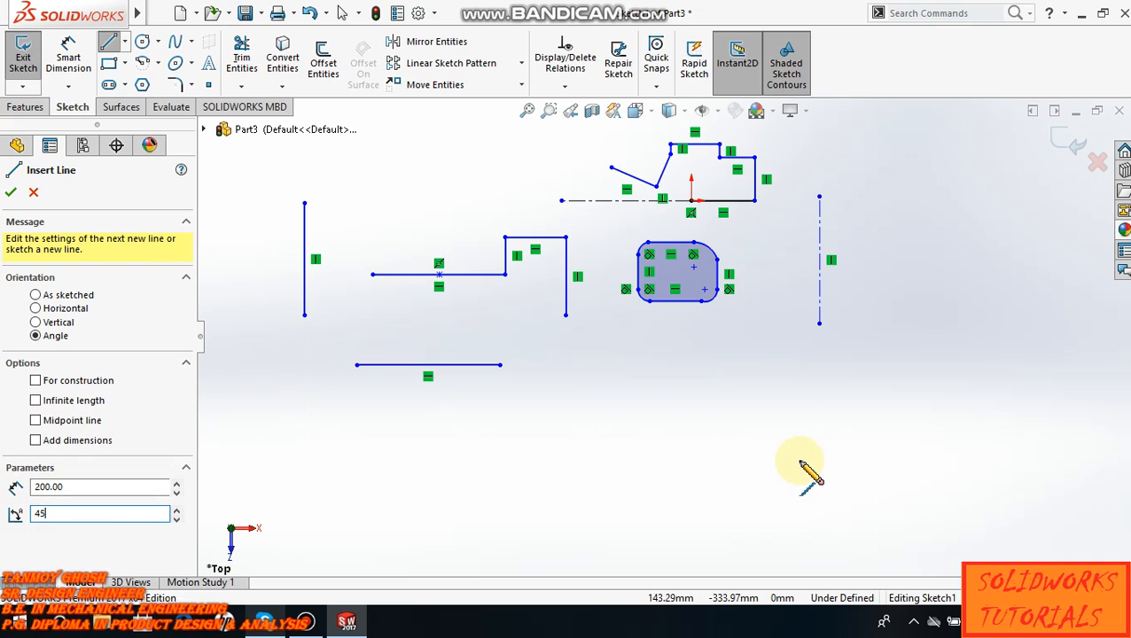
left_click(799, 460)
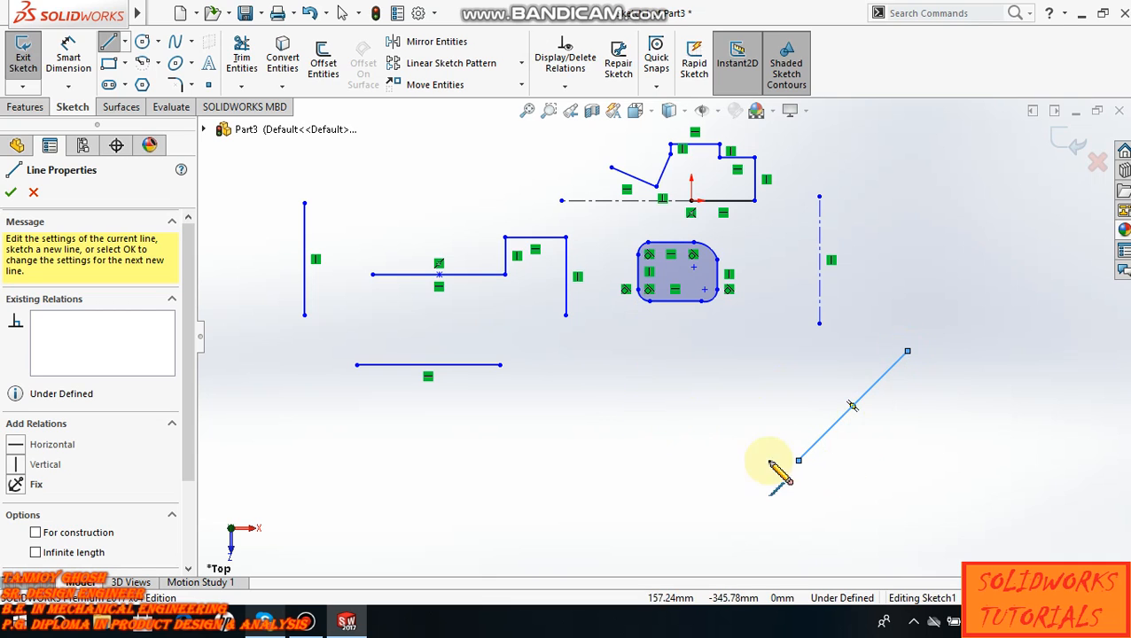
key("Escape")
key("Escape")
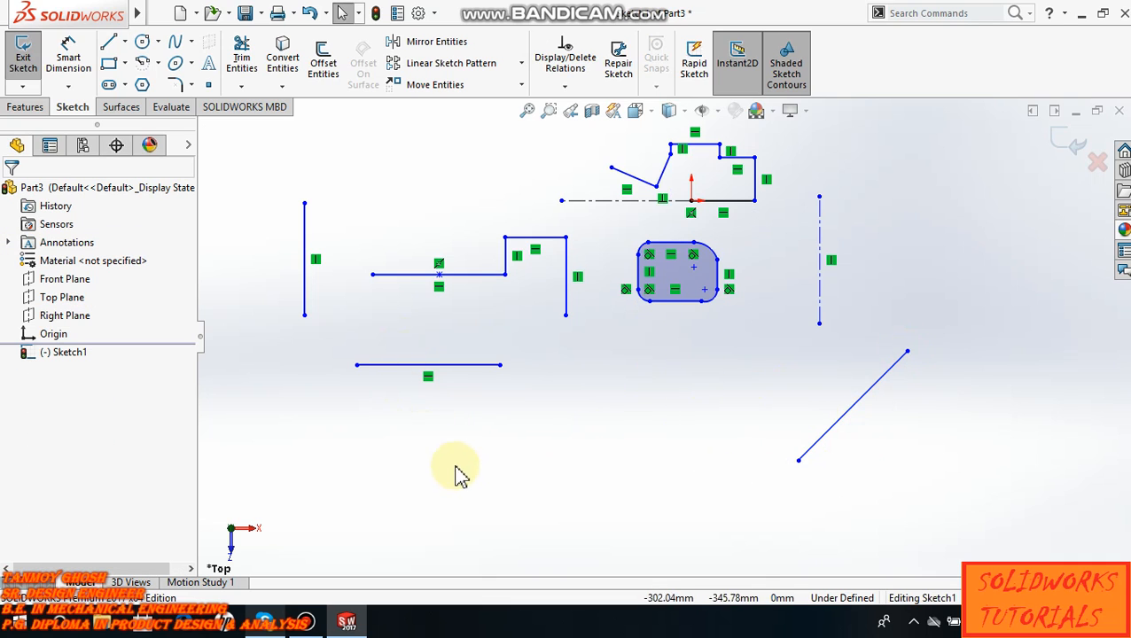
- Sketch a horizontal line with the For construction option below the other sketch entities
left_click(109, 43)
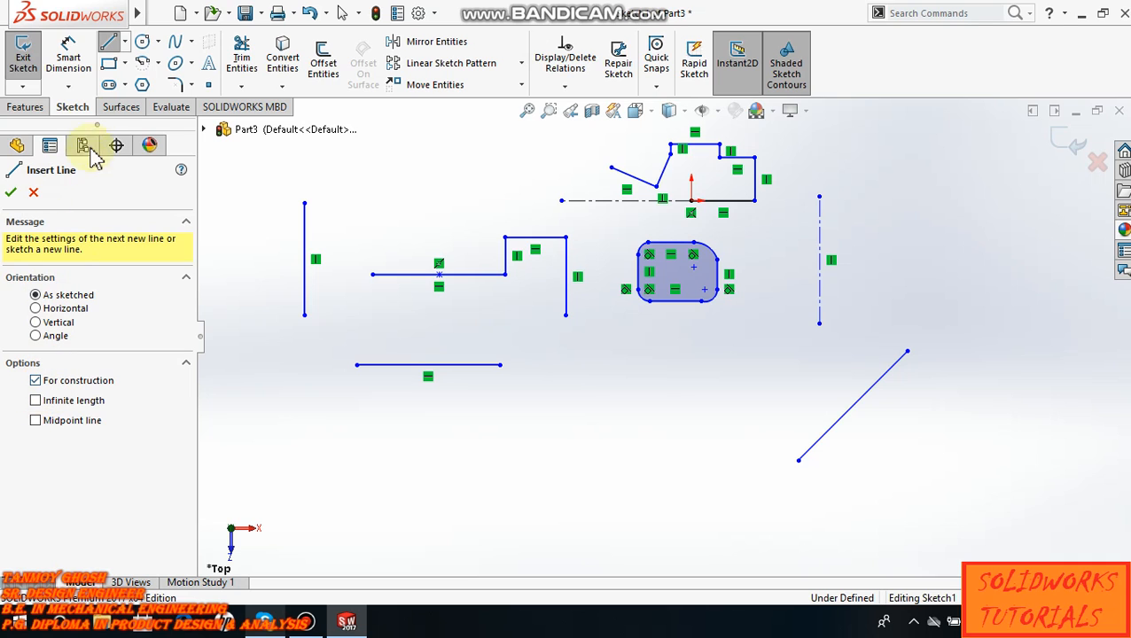
left_click(415, 467)
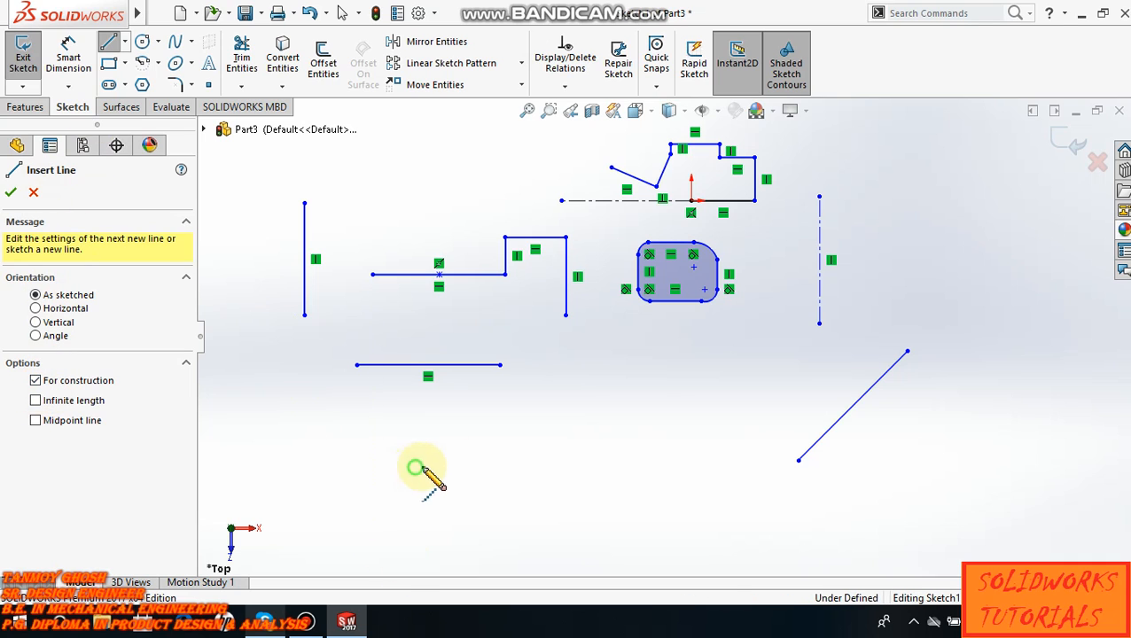
left_click(638, 466)
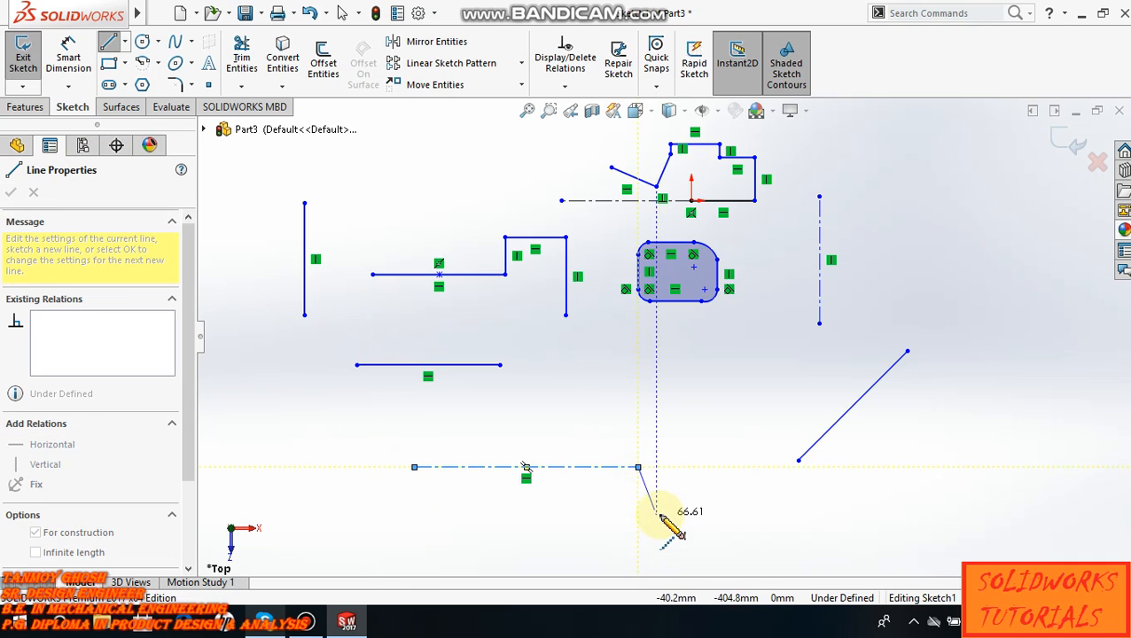
key("Escape")
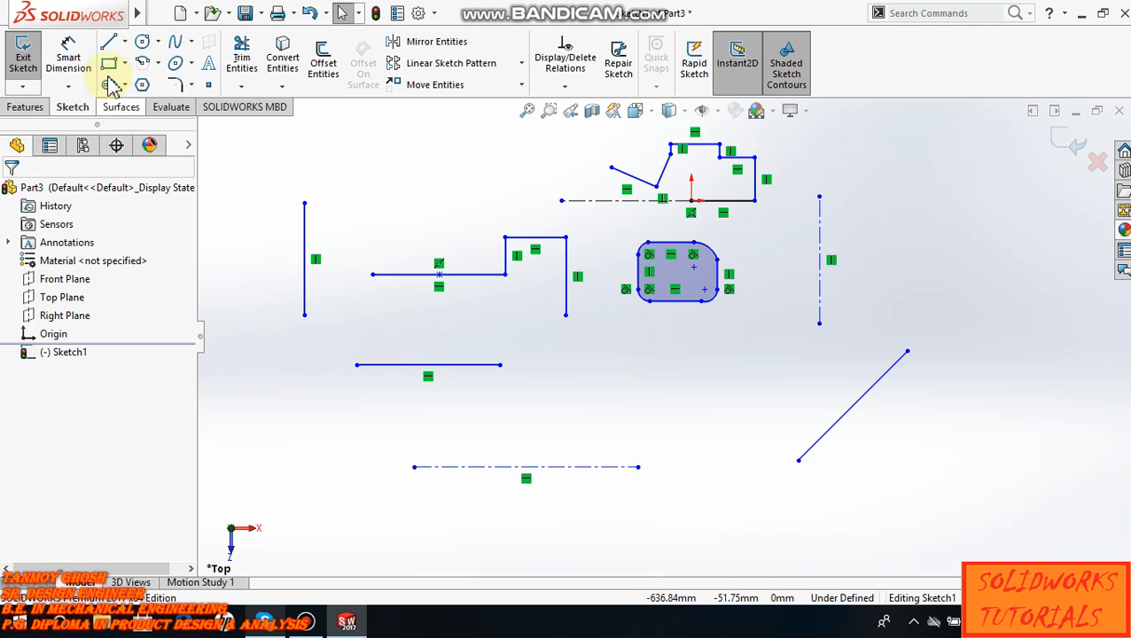
- Sketch a horizontal line with the Infinite length option below the horizontal construction line
left_click(114, 46)
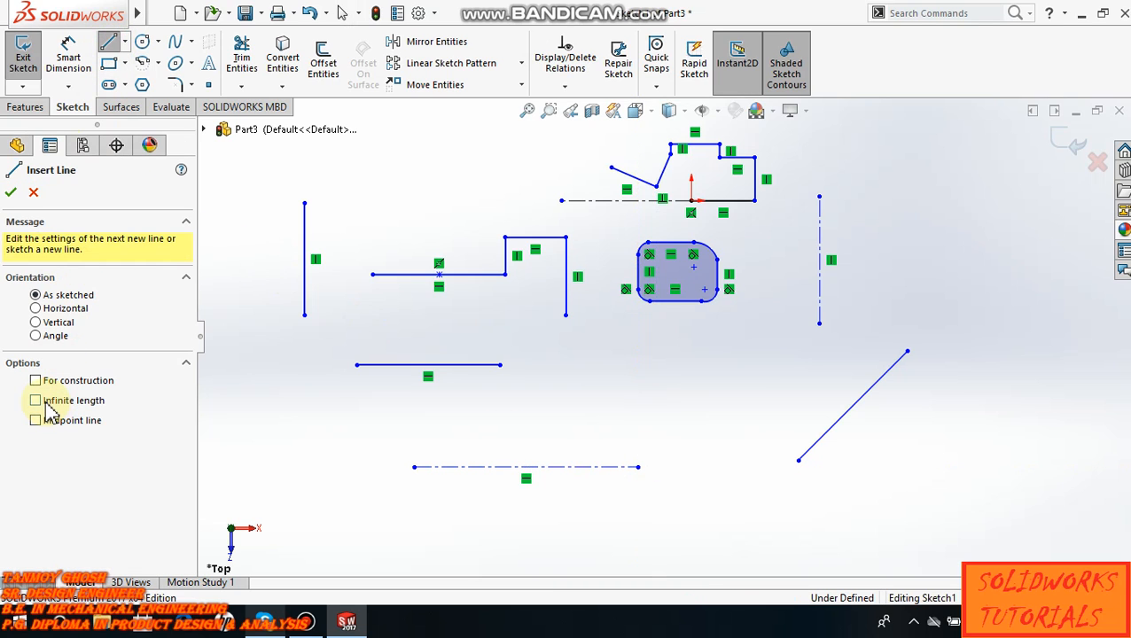
left_click(40, 403)
scroll(567, 474, "up", 3)
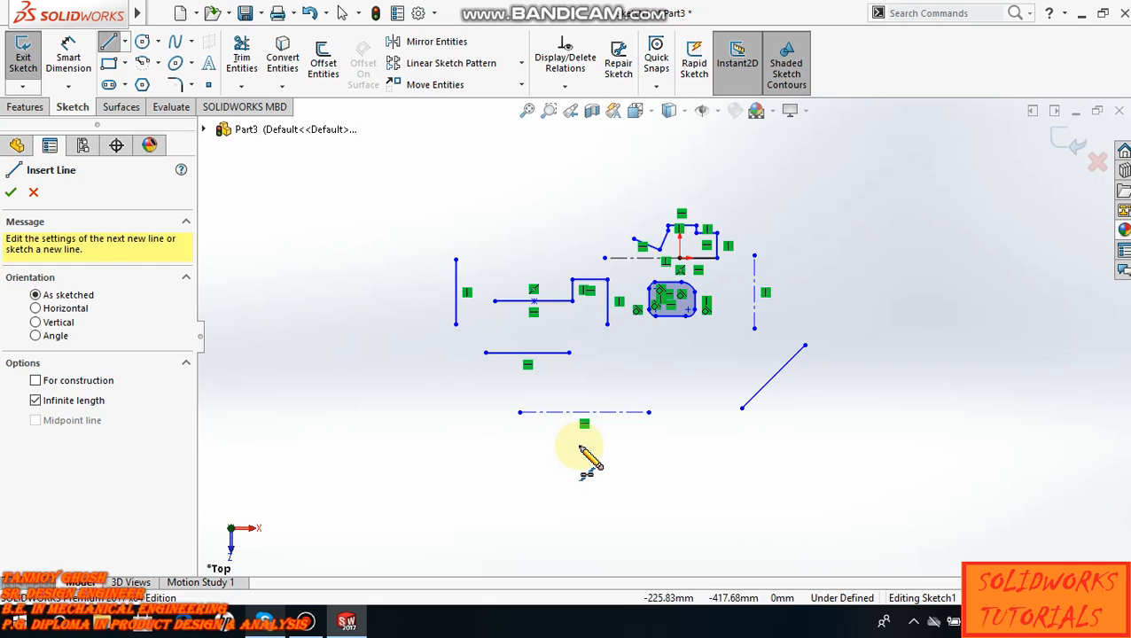
scroll(638, 434, "down", 3)
left_click(663, 440)
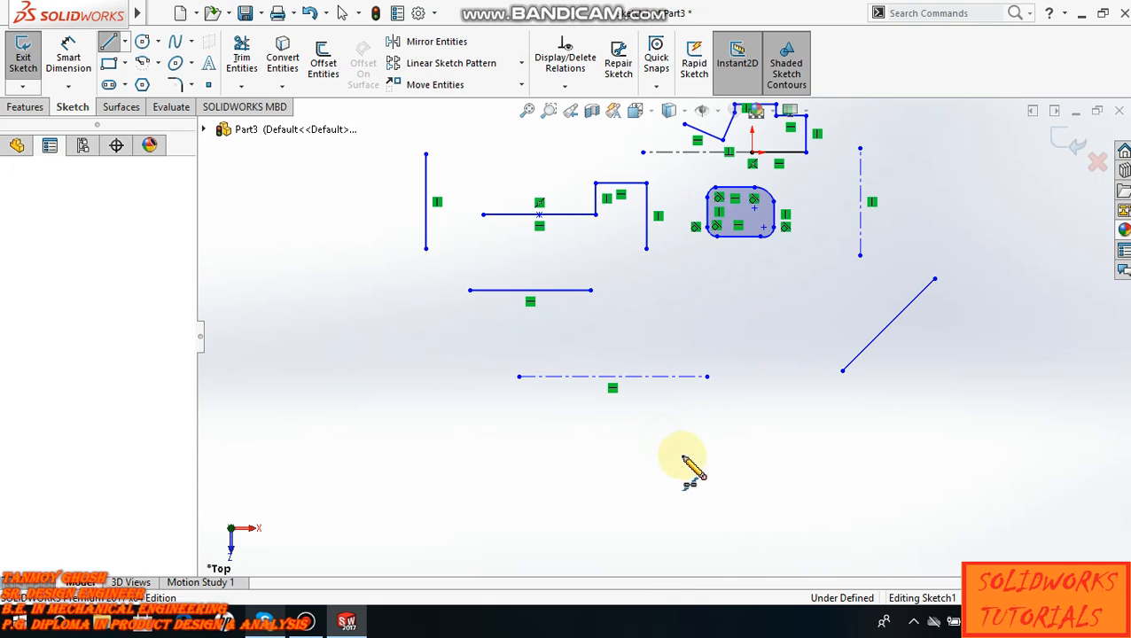
left_click(780, 438)
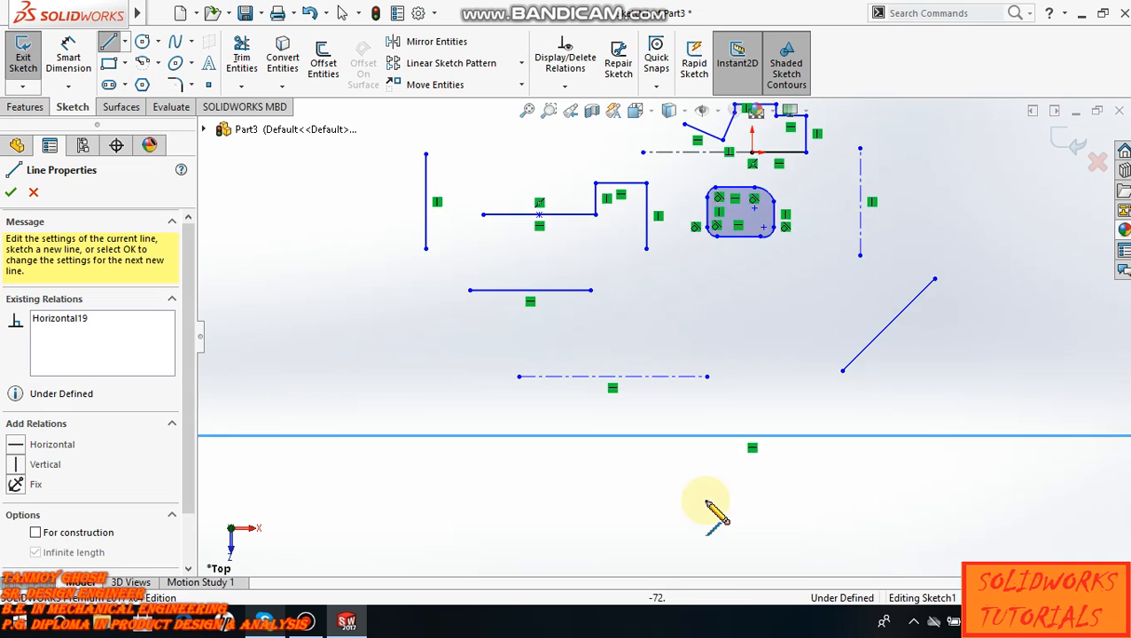
scroll(714, 510, "up", 2)
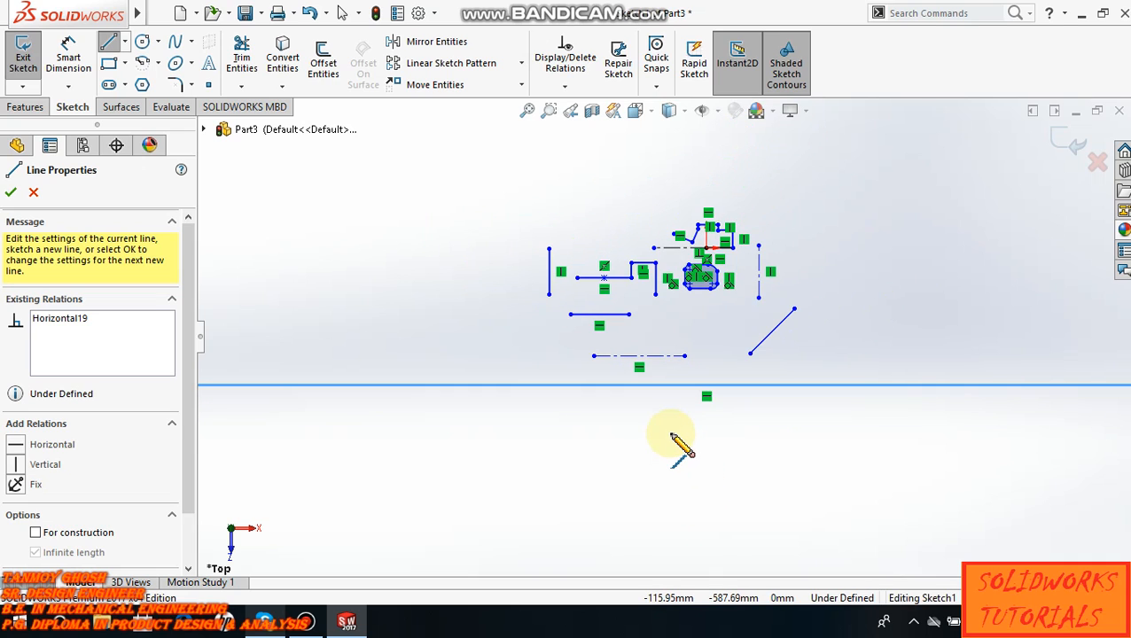
scroll(679, 443, "down", 3)
key("Escape")
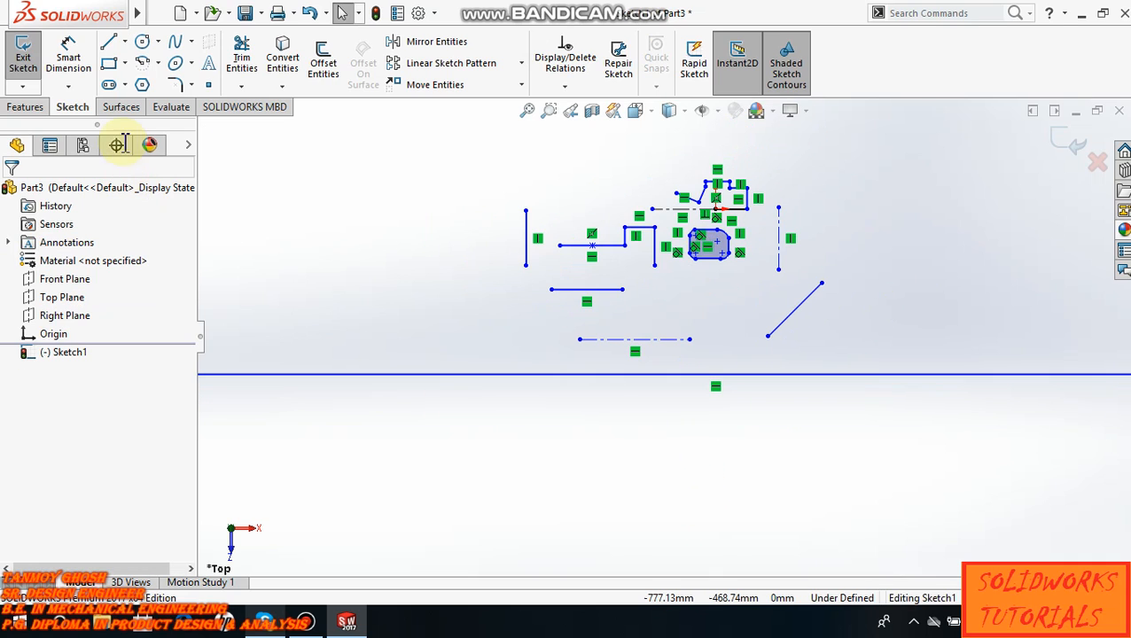
- Sketch a horizontal midpoint line about 683 mm long below the infinite line and continue with a vertical line down from its right end
left_click(108, 46)
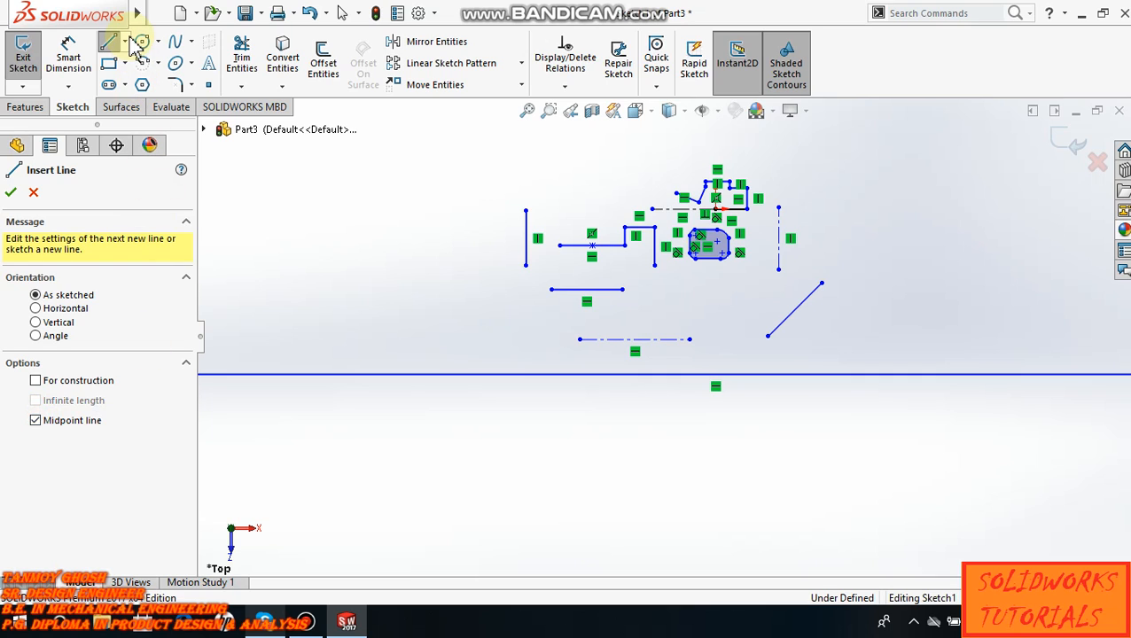
left_click(125, 43)
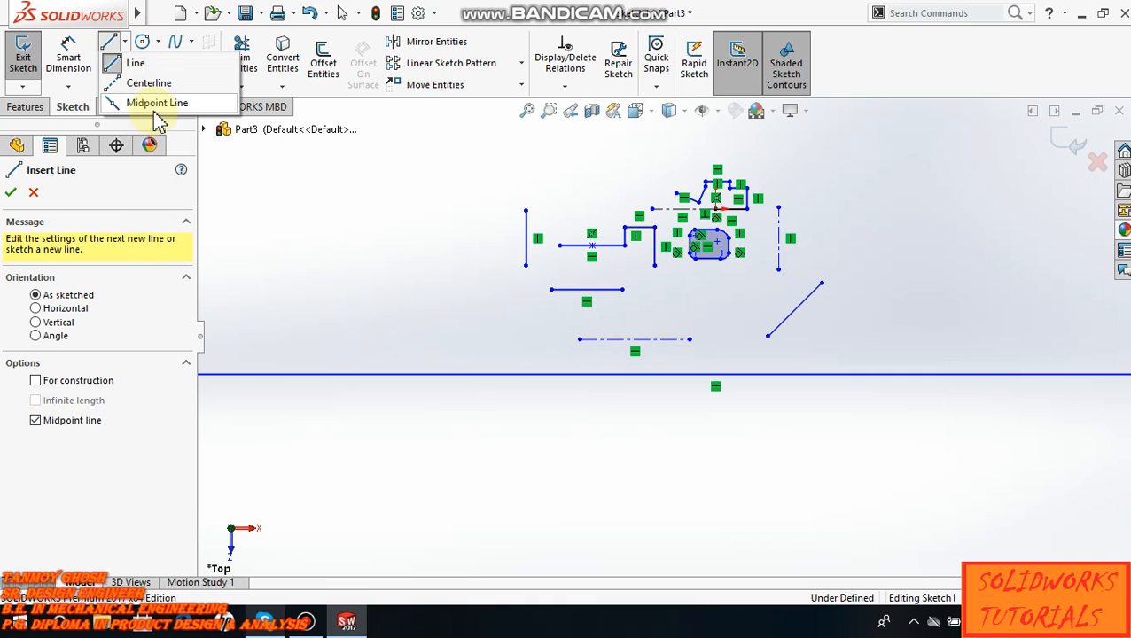
left_click(452, 456)
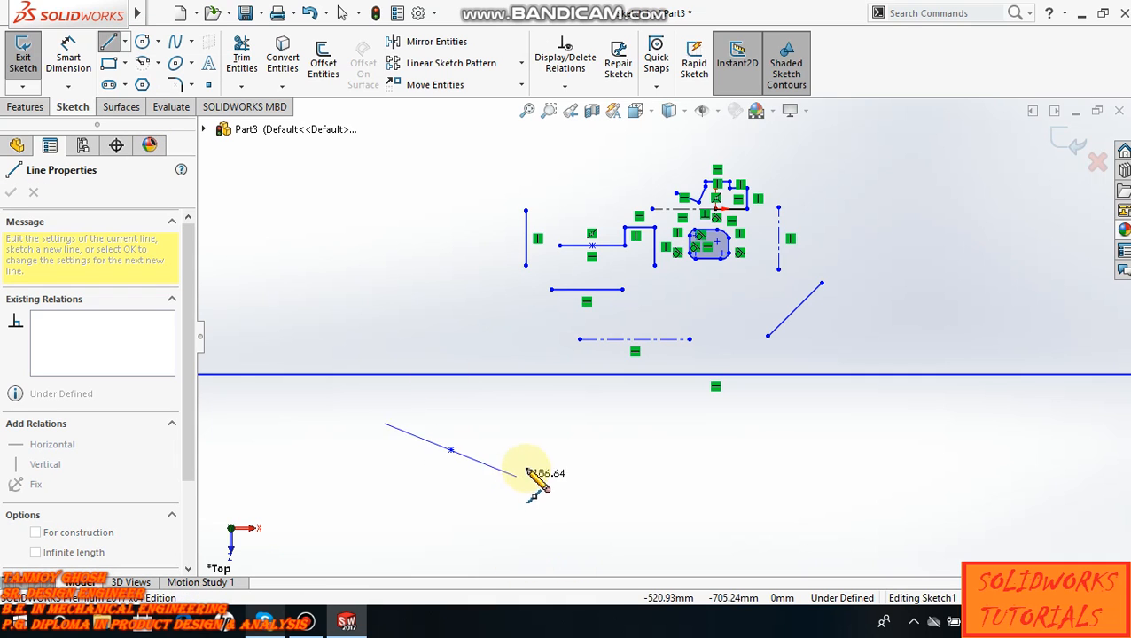
left_click(581, 450)
left_click(581, 510)
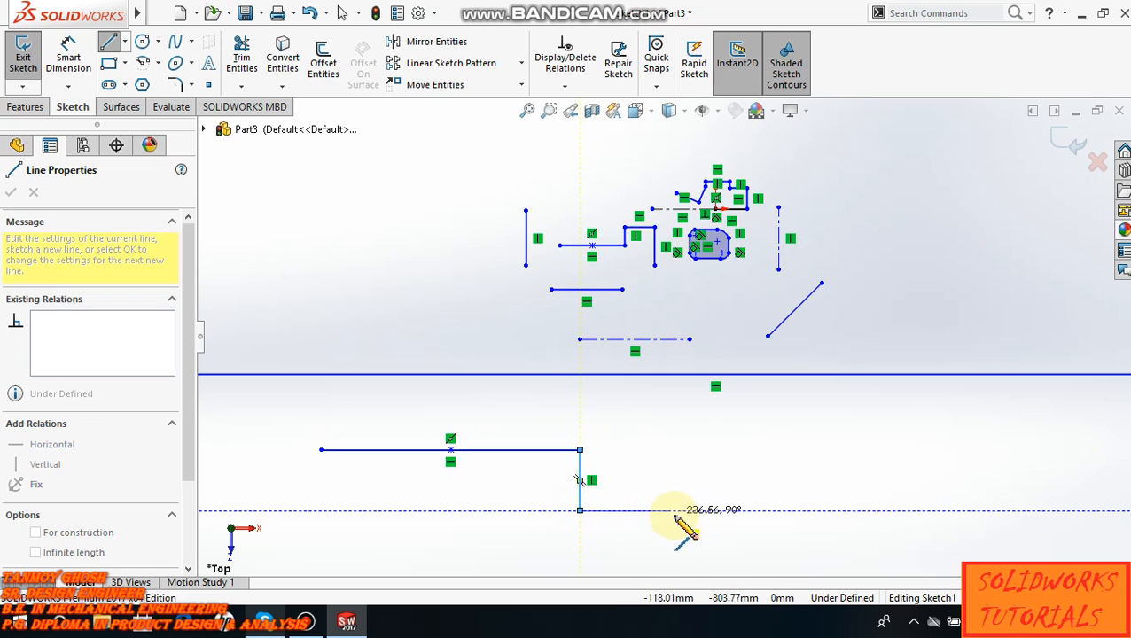
key("Escape")
- Convert the infinite horizontal line to construction geometry
scroll(567, 396, "down", 2)
scroll(562, 390, "up", 3)
scroll(503, 386, "down", 3)
scroll(537, 337, "up", 1)
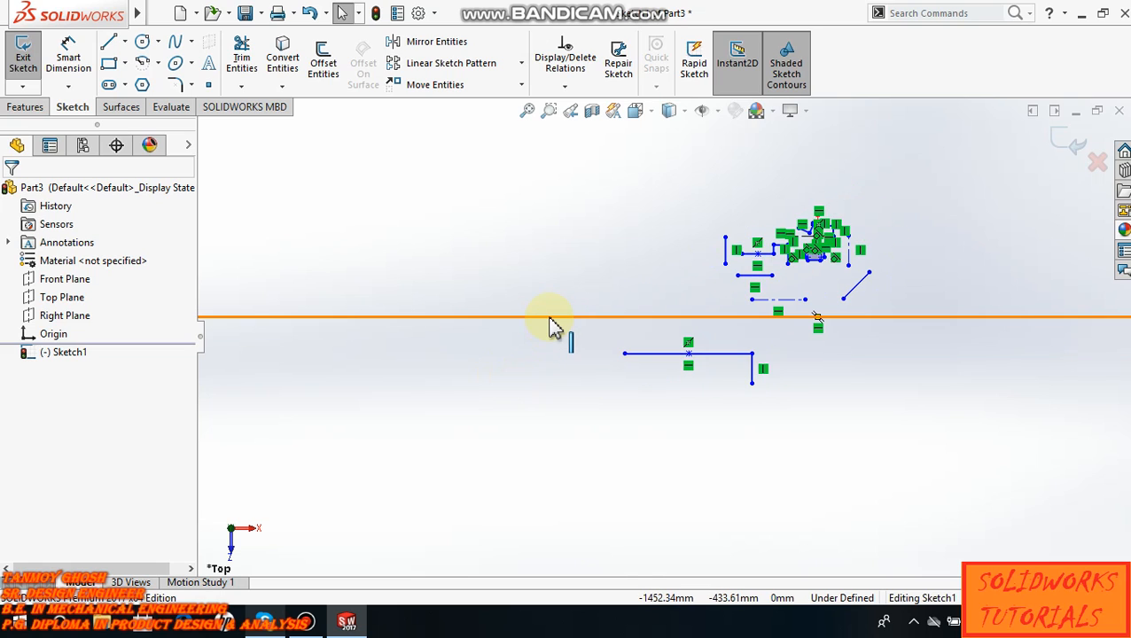
left_click(551, 318)
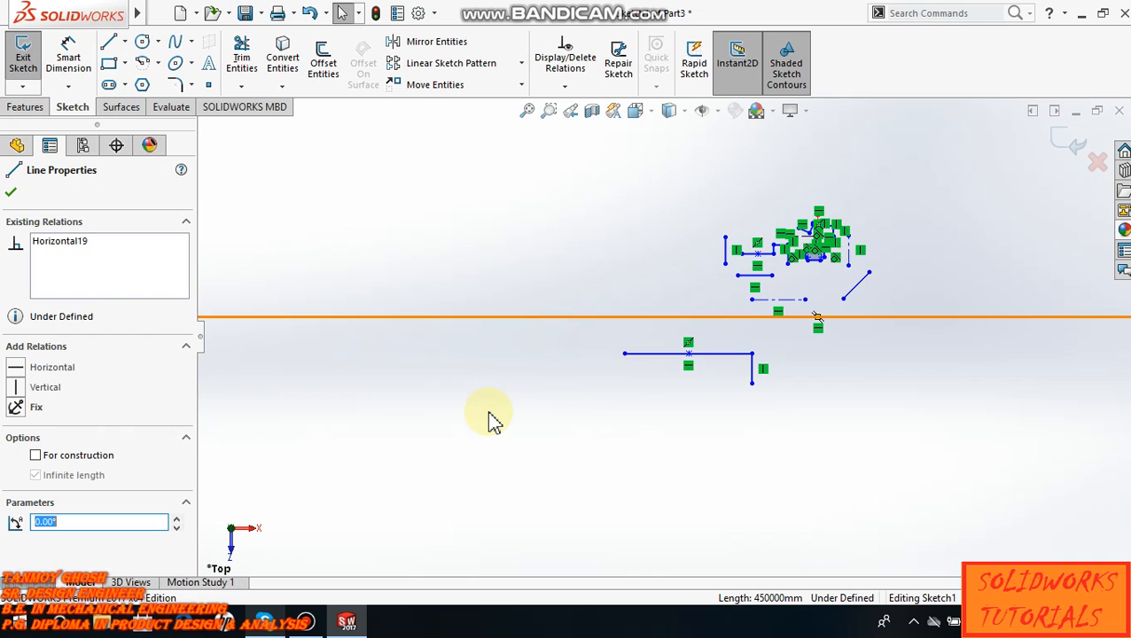
left_click(36, 455)
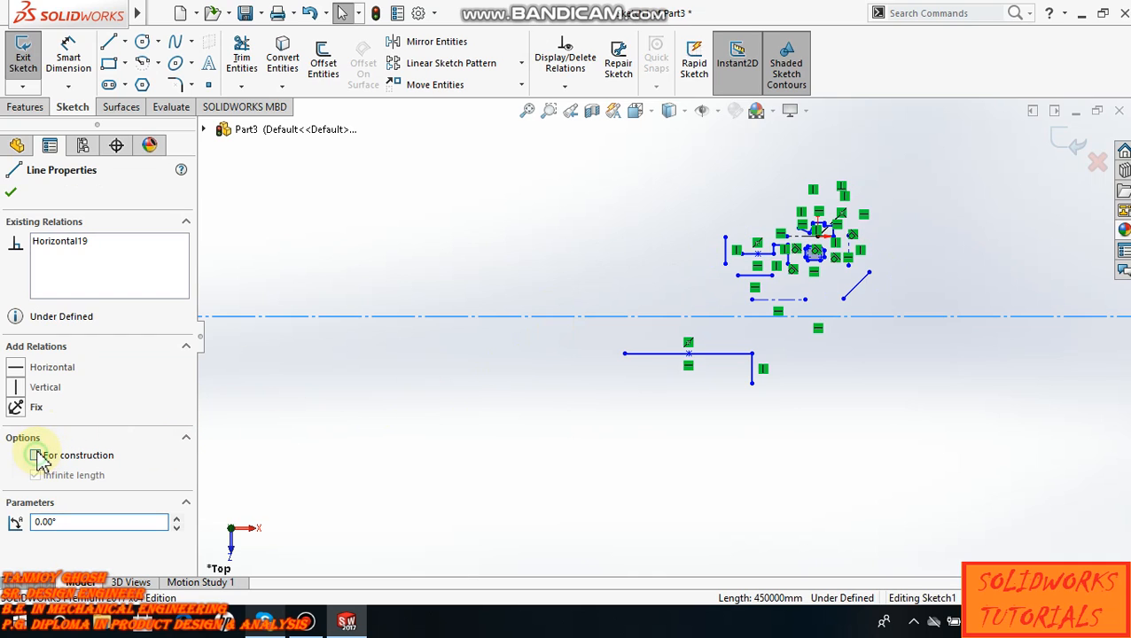
left_click(540, 397)
- Examine the relations, options and parameters of the midpoint line below the infinite construction line, and deselect it
scroll(616, 429, "up", 2)
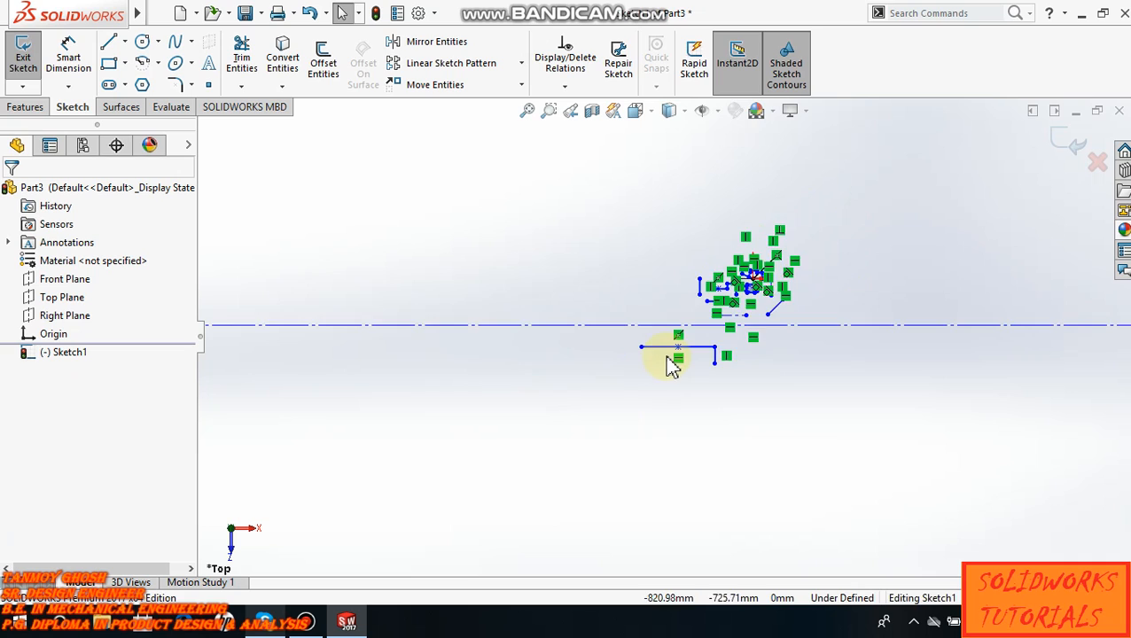
scroll(786, 346, "down", 5)
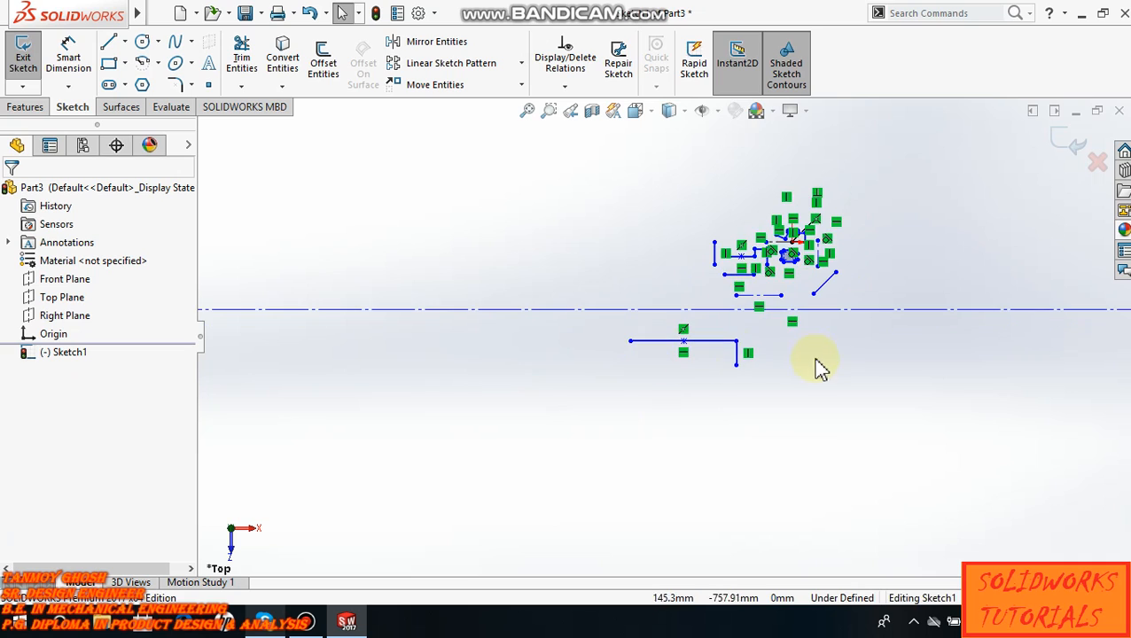
left_click(651, 342)
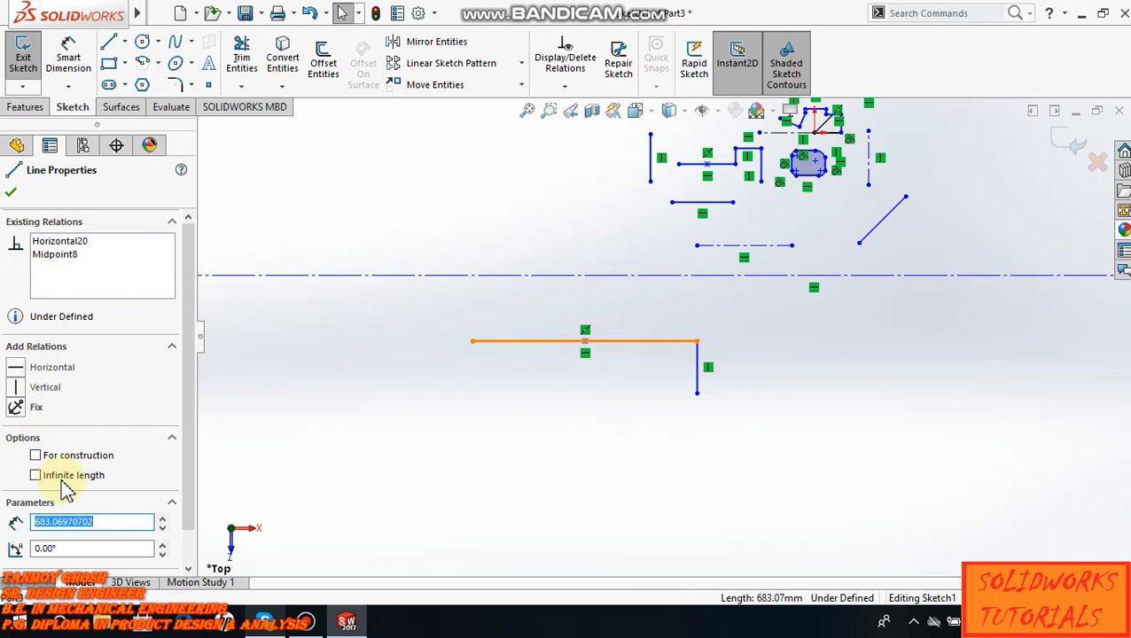
left_click_drag(189, 375, 180, 415)
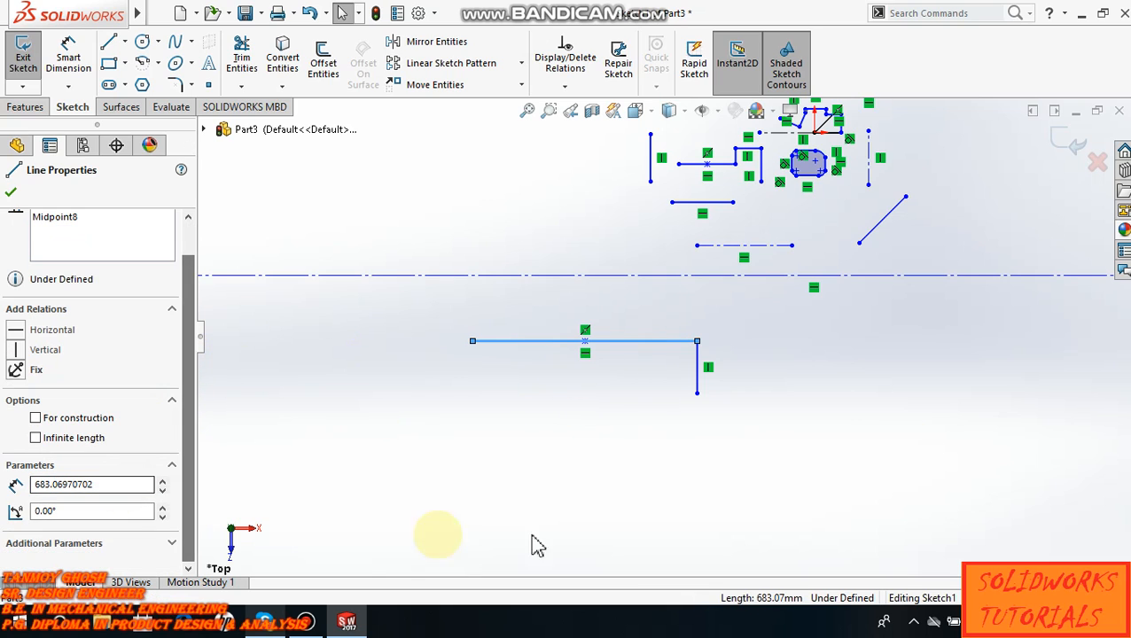
scroll(663, 459, "up", 1)
left_click(627, 435)
scroll(702, 454, "up", 2)
scroll(702, 454, "up", 1)
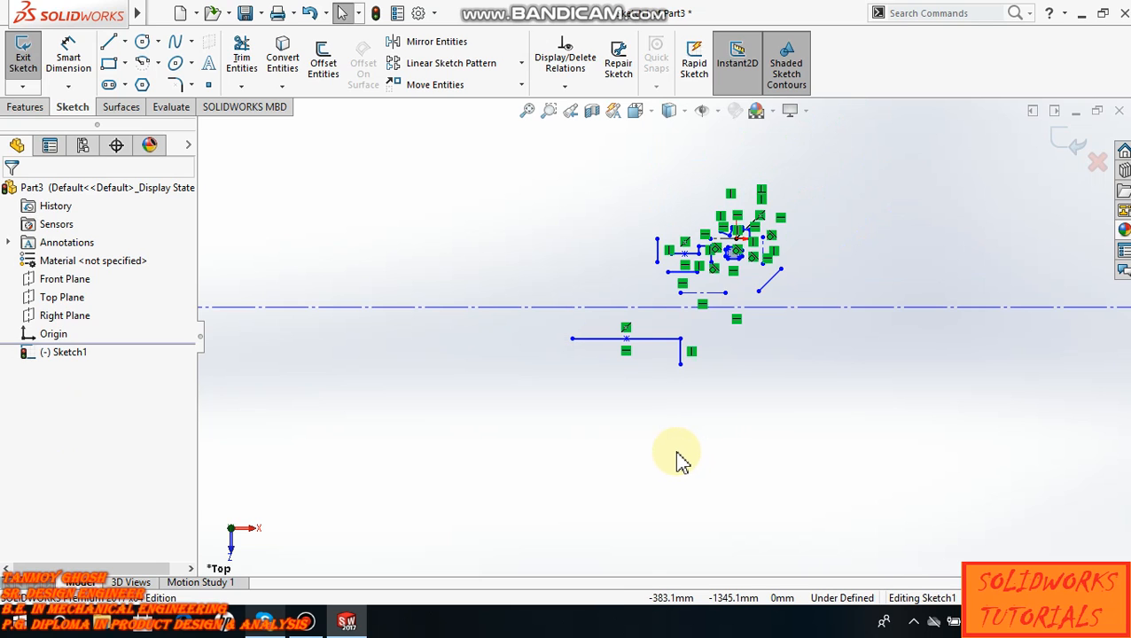
left_click(305, 622)
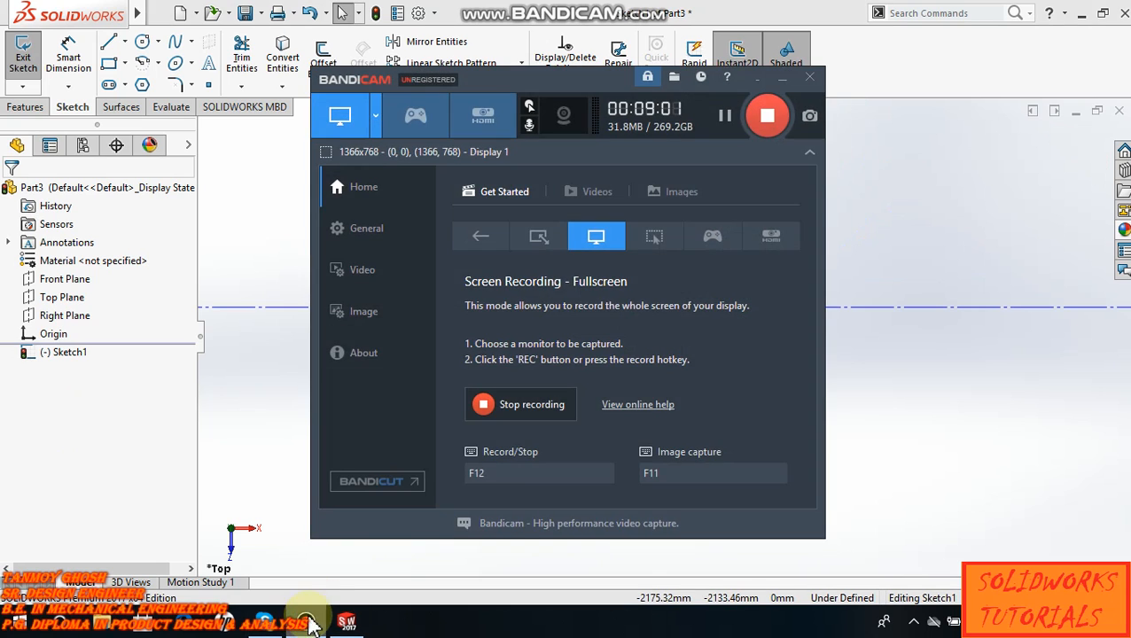